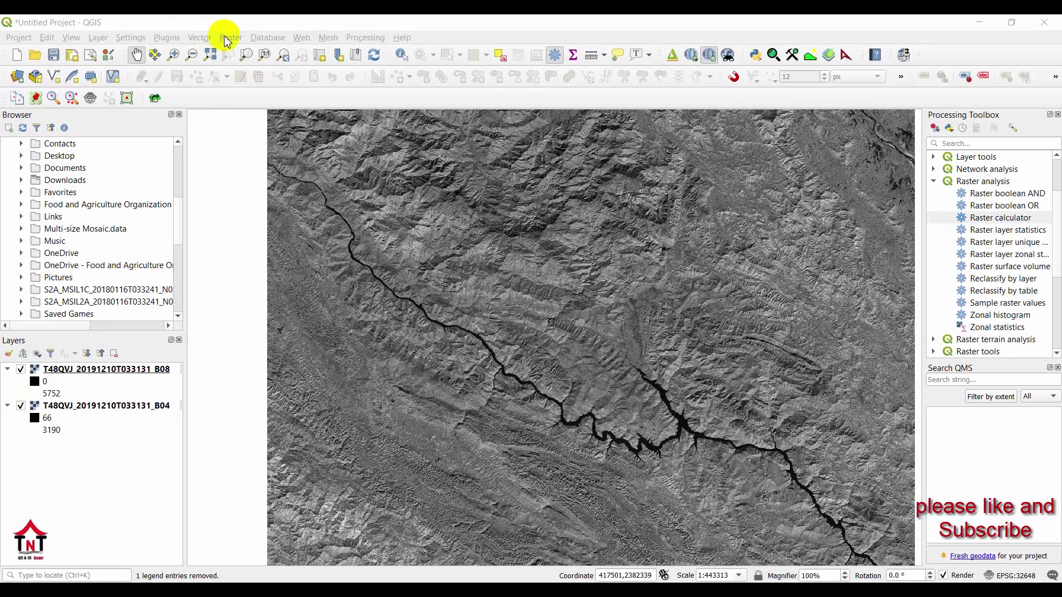
Open the Raster Calculator for the loaded B04 and B08 bands
left_click(226, 38)
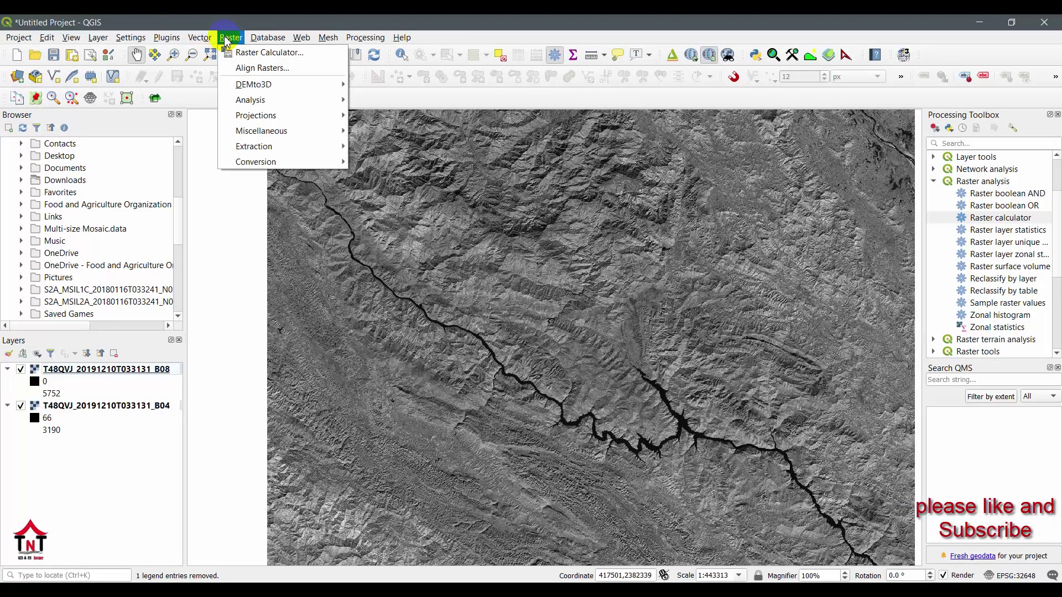
left_click(281, 57)
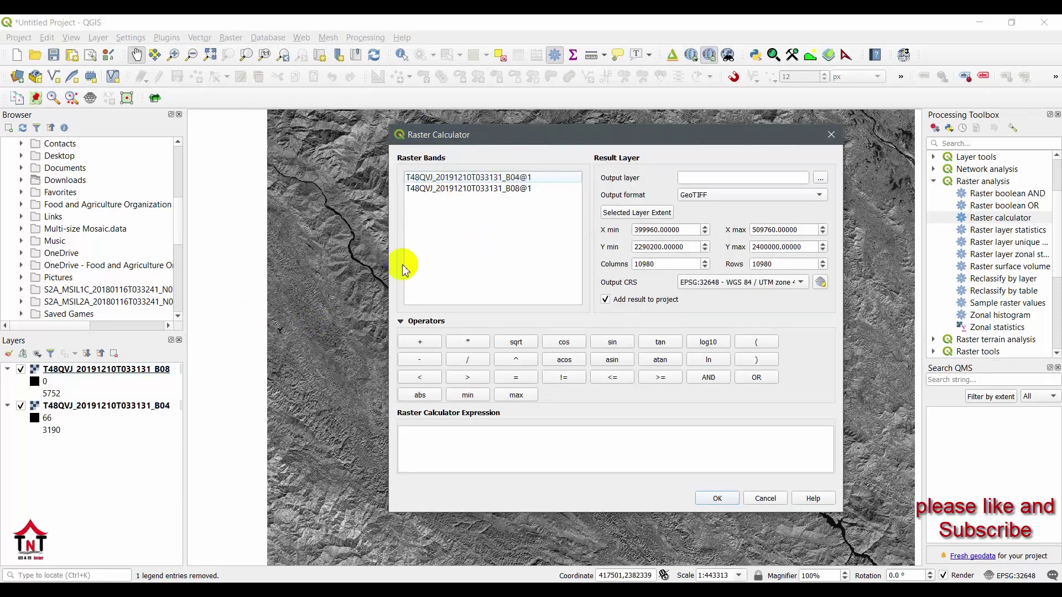
left_click_drag(591, 140, 537, 146)
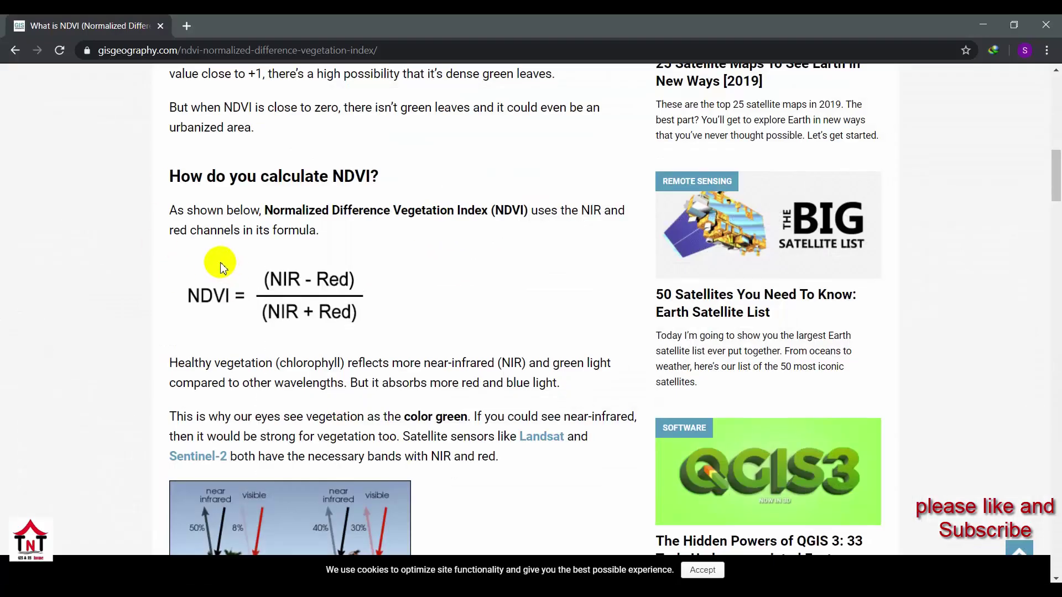
Switch to the browser to check the NDVI formula on the GIS Geography page, and return to QGIS
left_click_drag(185, 247, 293, 293)
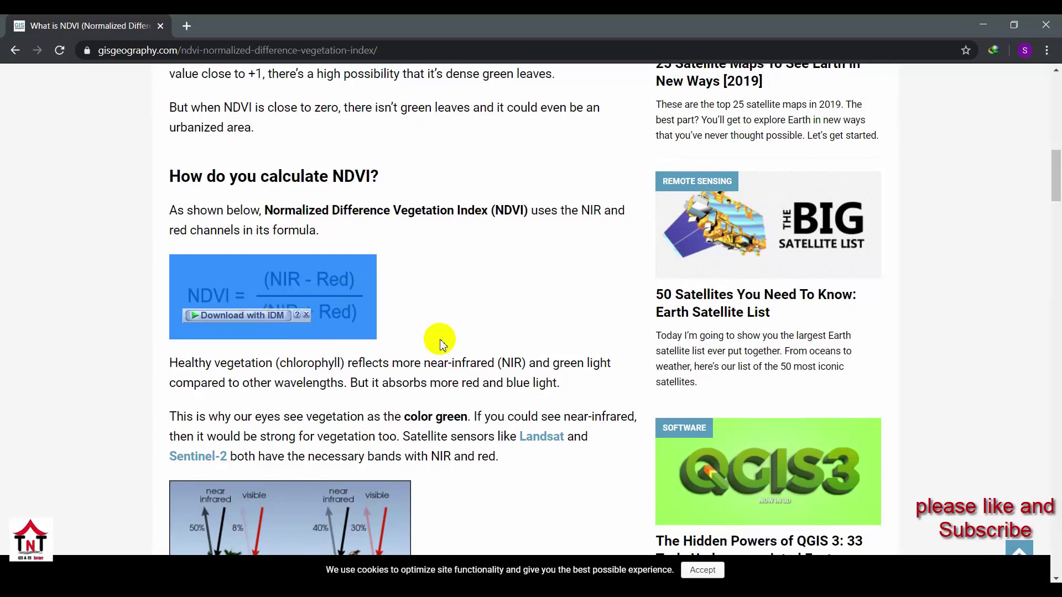
left_click(547, 312)
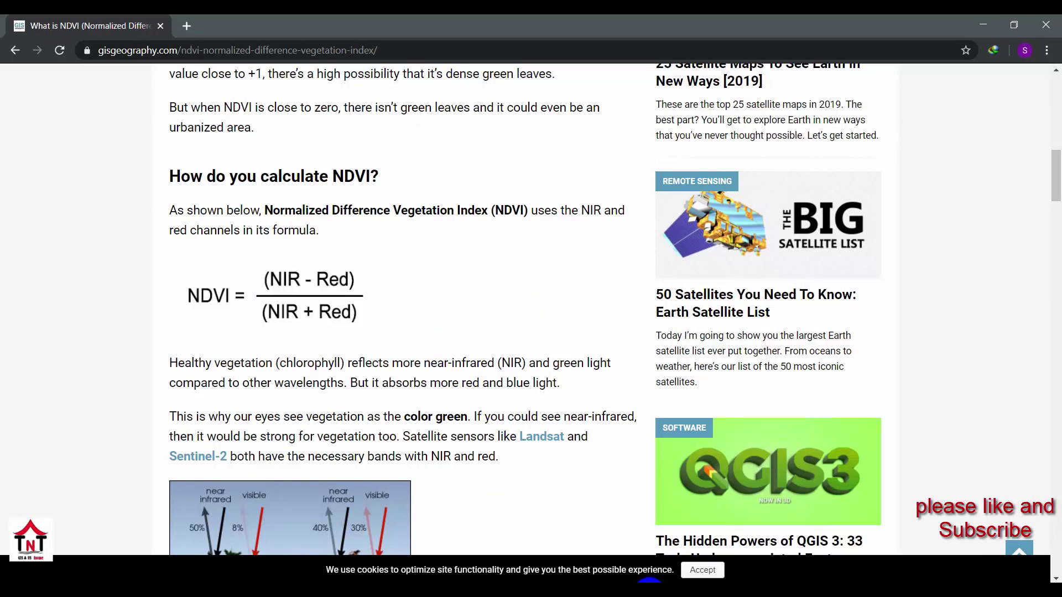
left_click(658, 586)
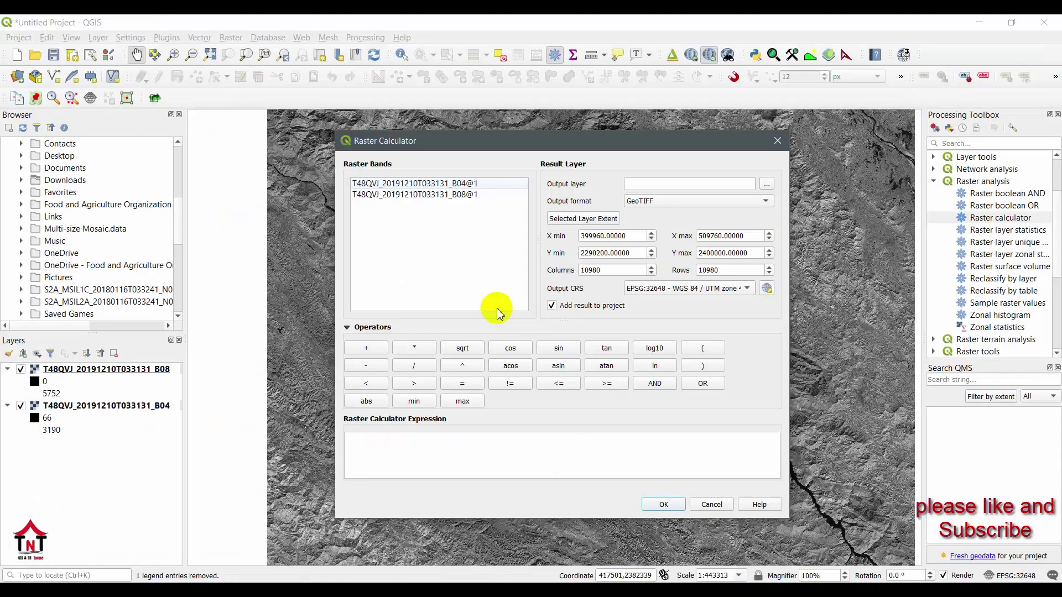
Enter the NDVI numerator as ( "T48QVJ_20191210T033131_B08@1" - "T48QVJ_20191210T033131_B04@1" ) in the raster expression
left_click(703, 348)
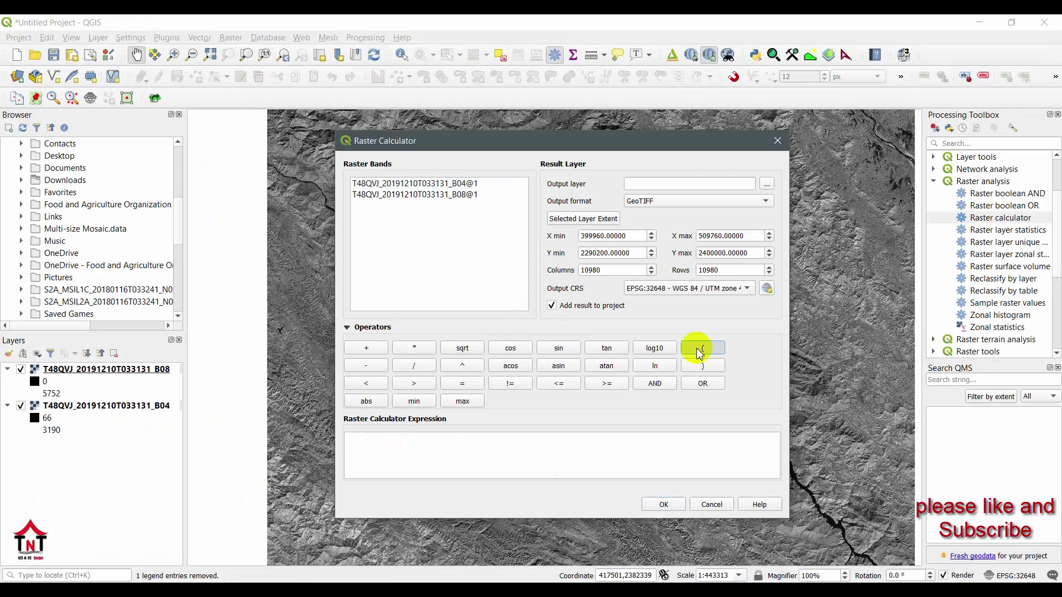
double_click(418, 194)
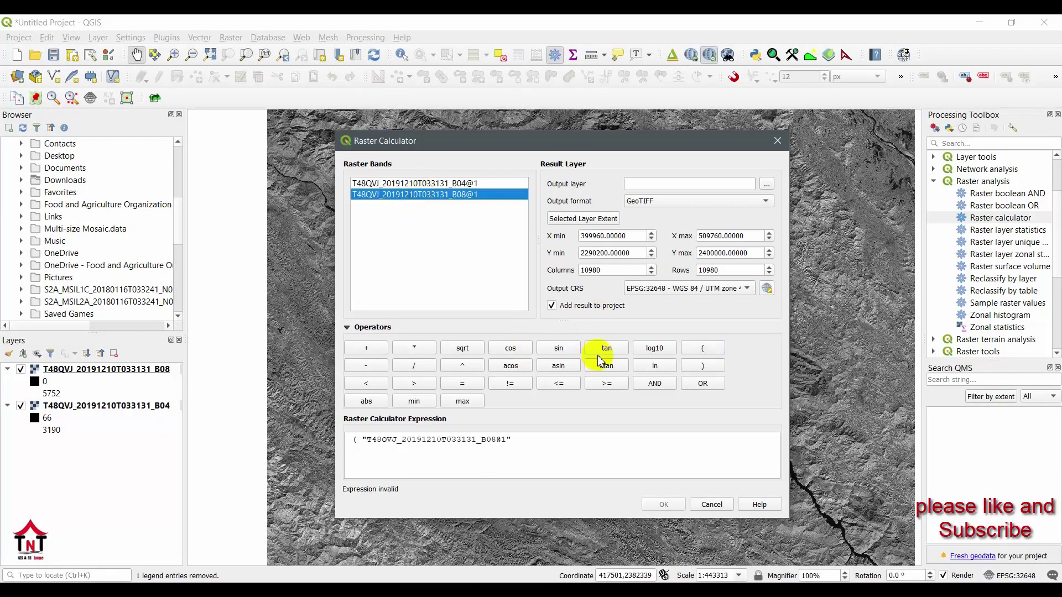
left_click(376, 367)
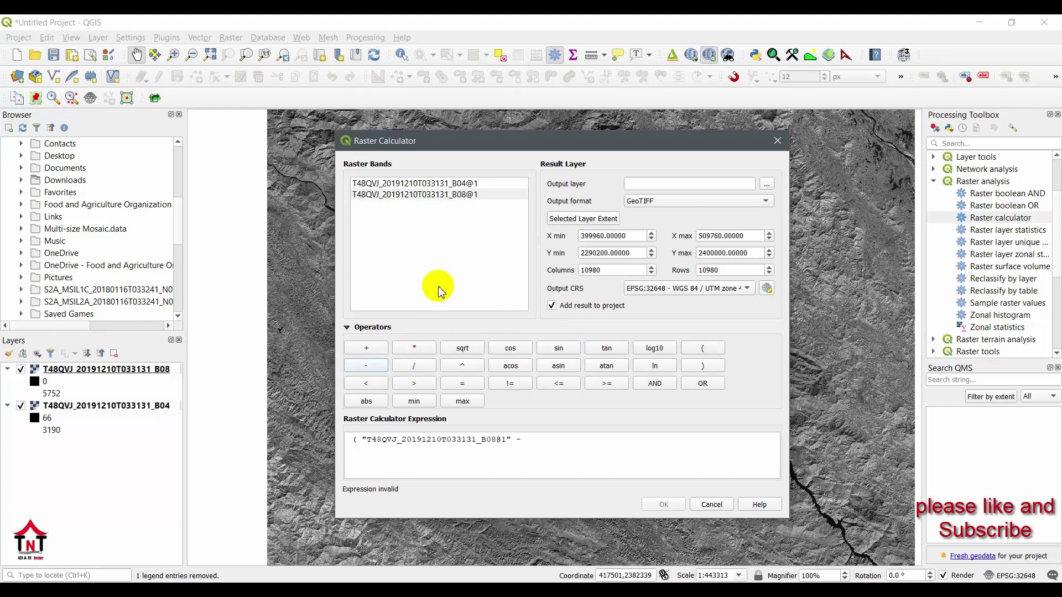
double_click(422, 184)
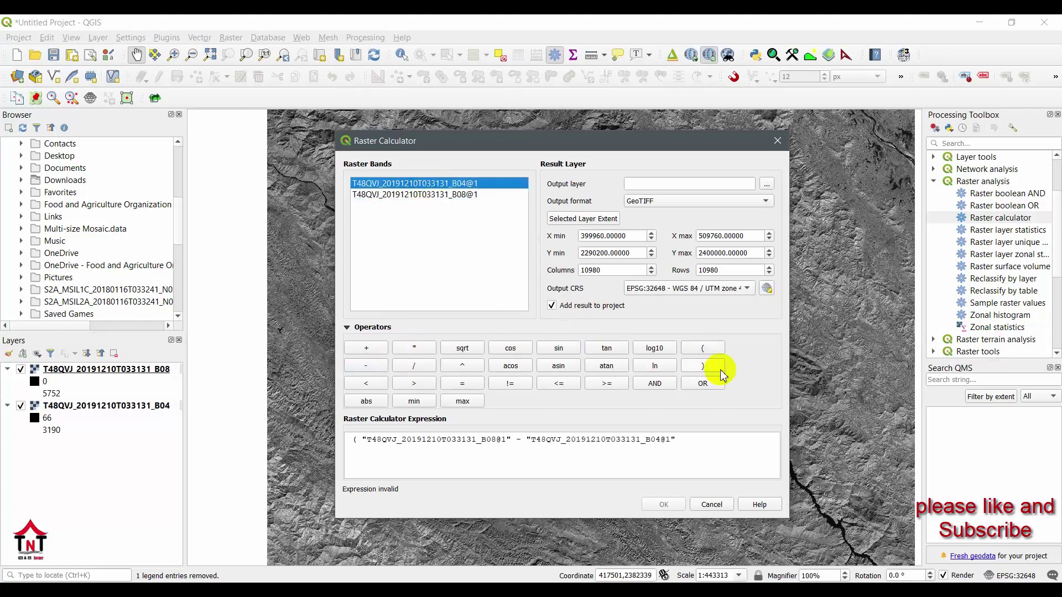
left_click(702, 366)
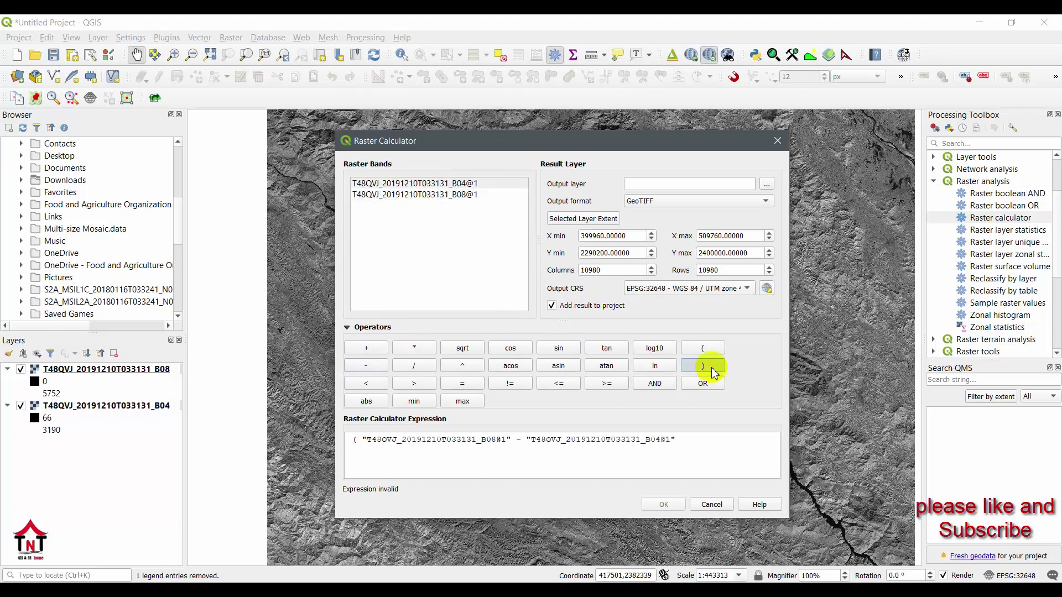
Complete the expression by dividing by ( "T48QVJ_20191210T033131_B08@1" + "T48QVJ_20191210T033131_B04@1" )
left_click(416, 366)
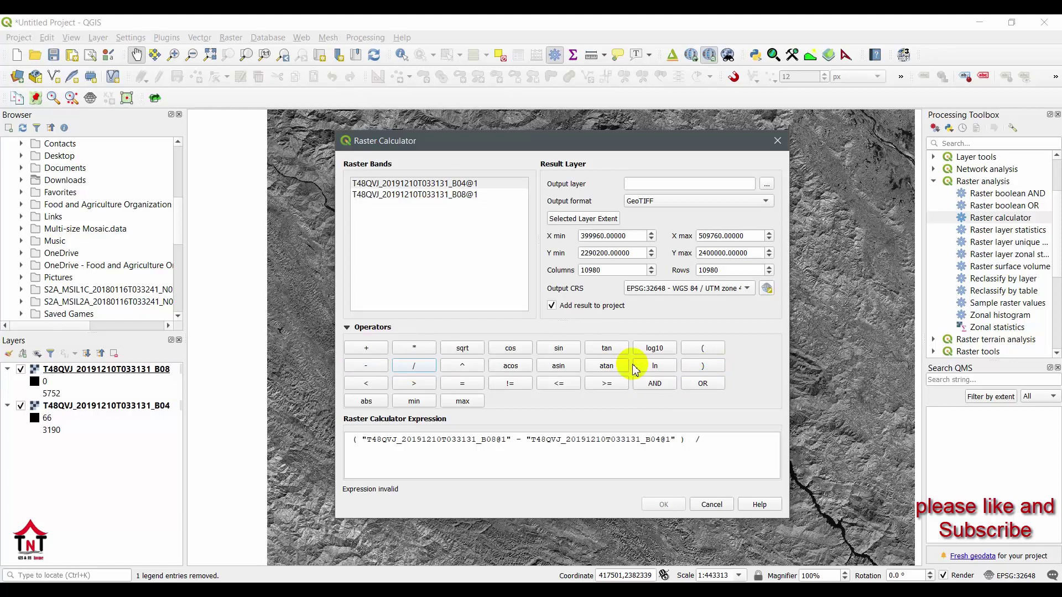
left_click(698, 348)
double_click(443, 194)
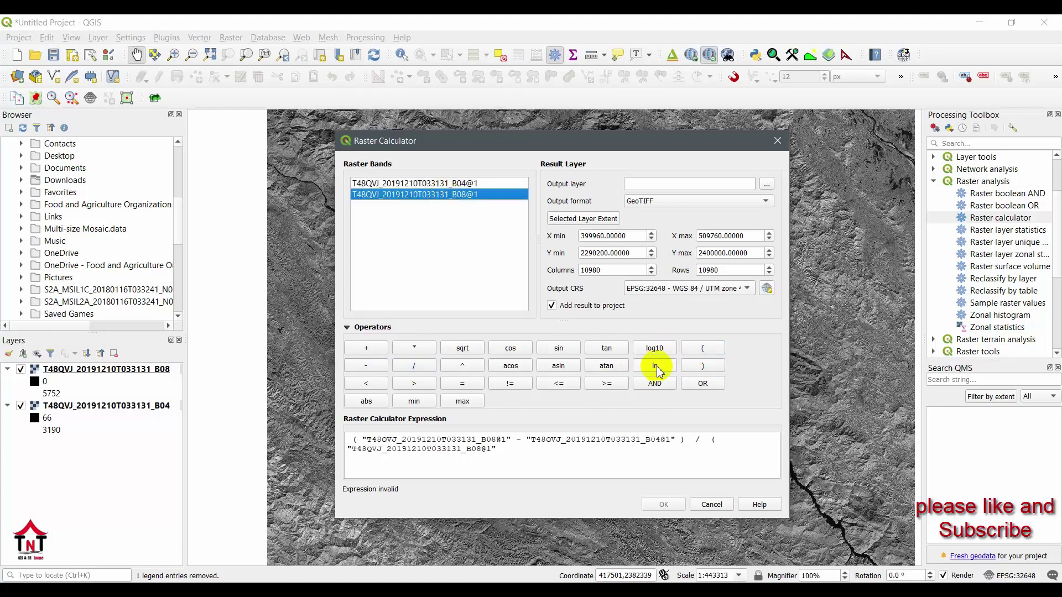
left_click(366, 348)
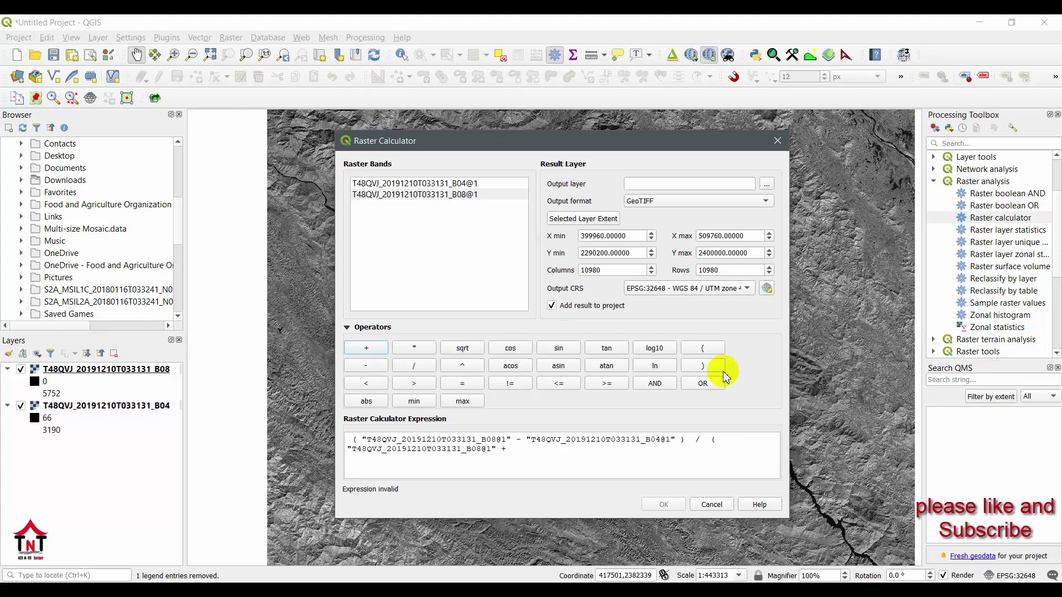
double_click(445, 185)
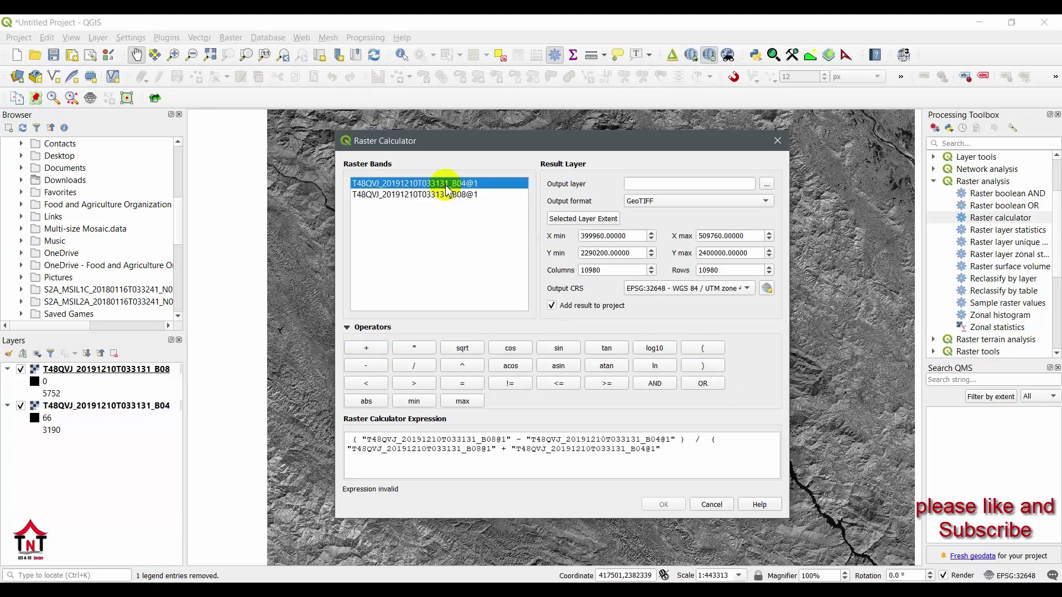
left_click(709, 365)
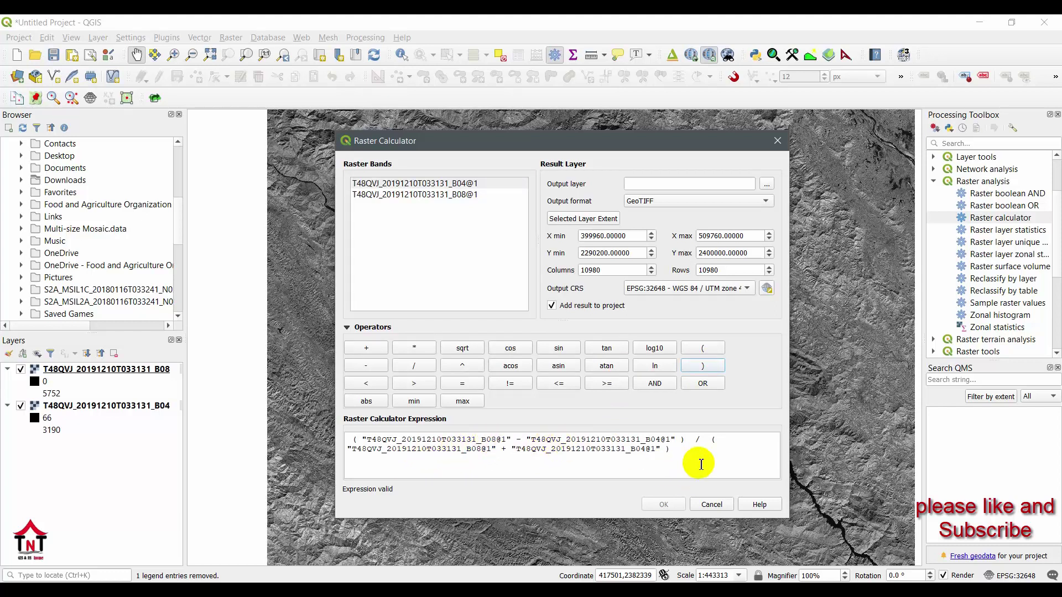
Set the output layer file to ndvi1.tif in the Sentinel scene folder and run the raster calculation
left_click_drag(702, 462, 474, 433)
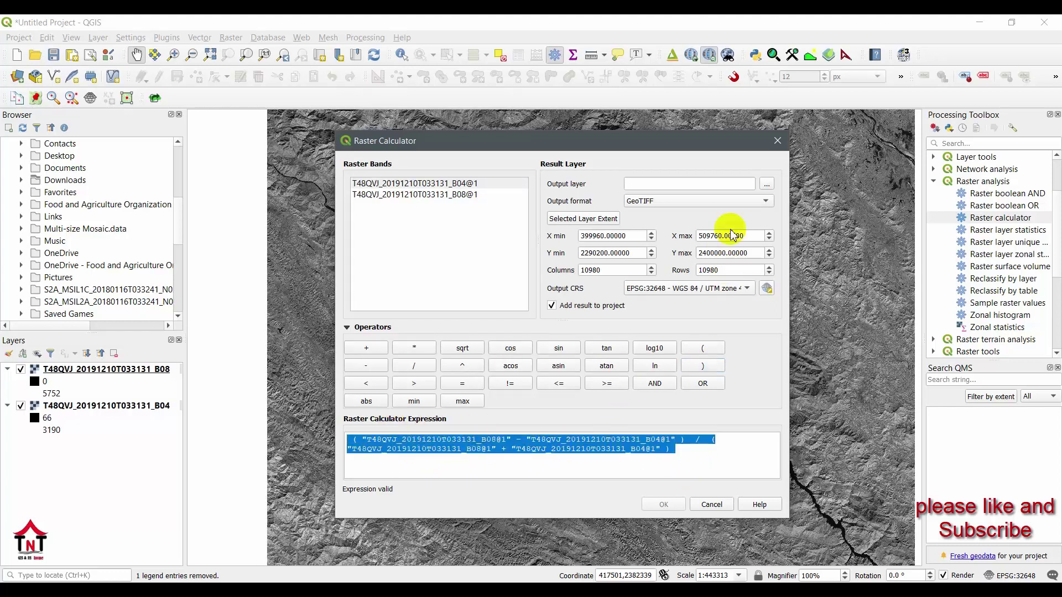
left_click(766, 188)
left_click(576, 260)
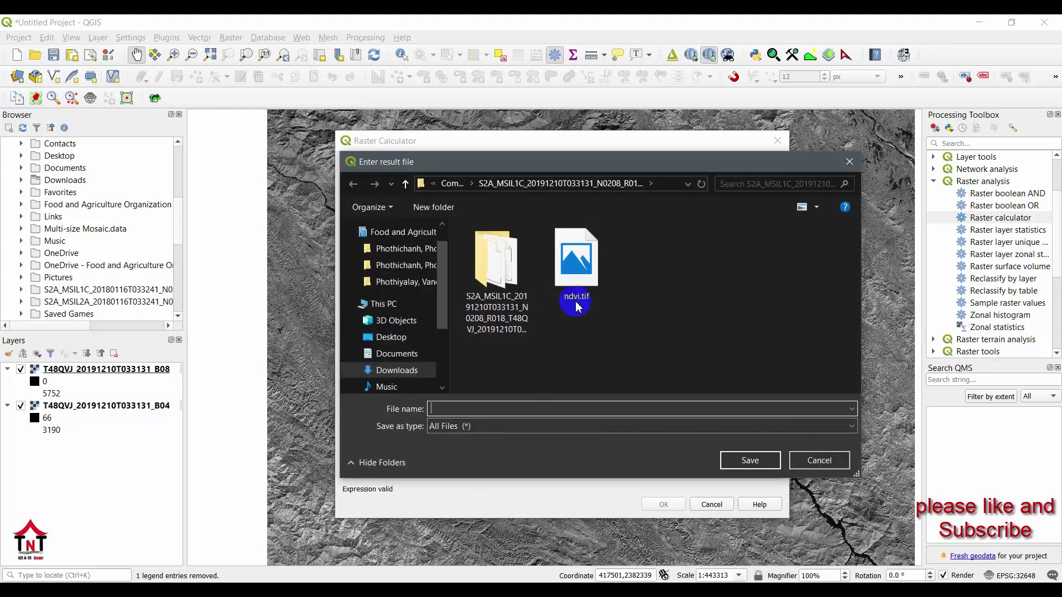
left_click(449, 410)
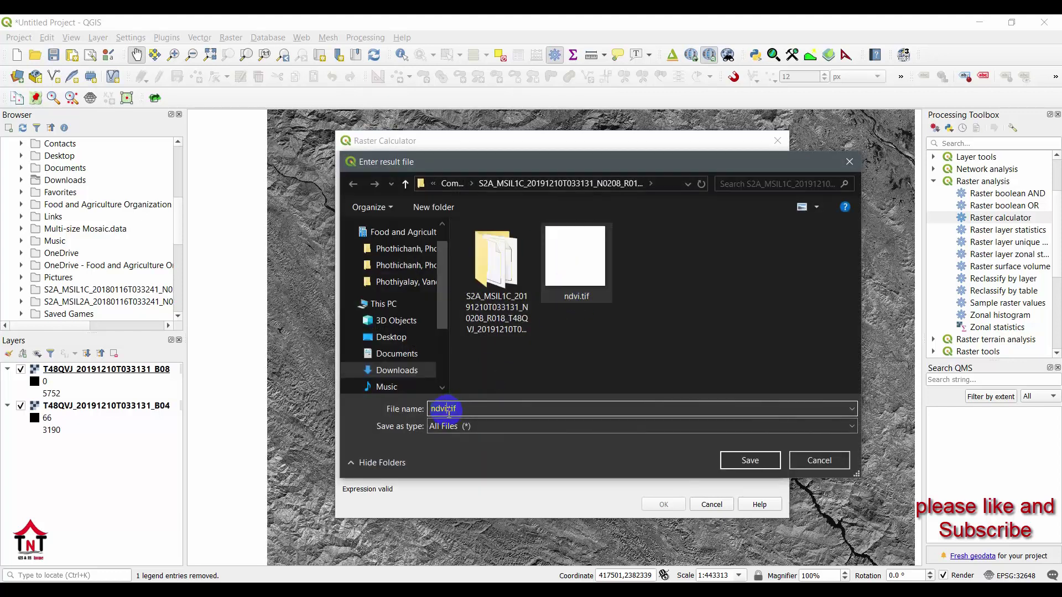
type("1")
left_click(750, 460)
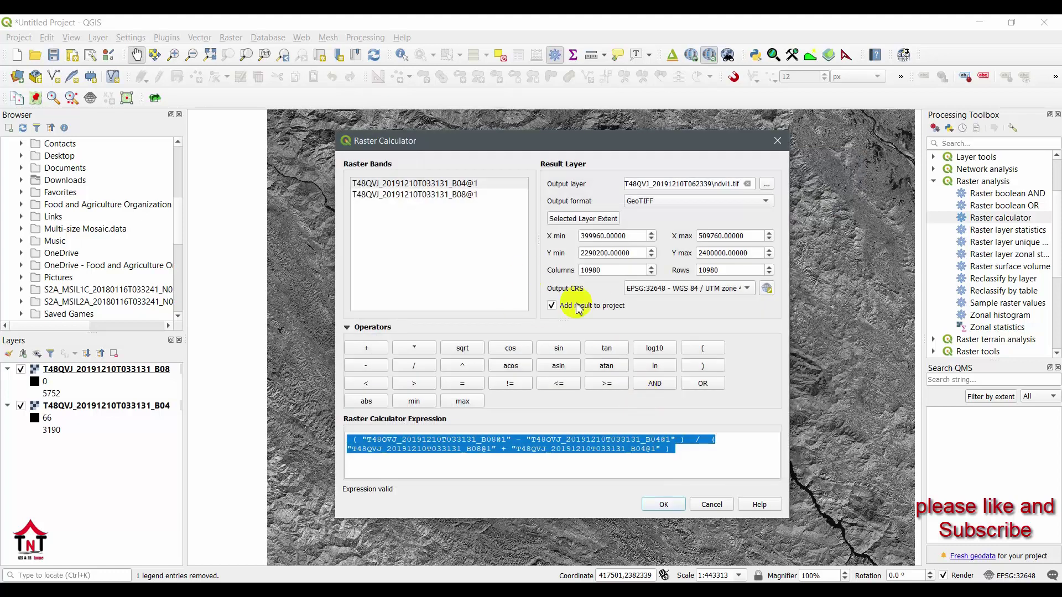
left_click(664, 504)
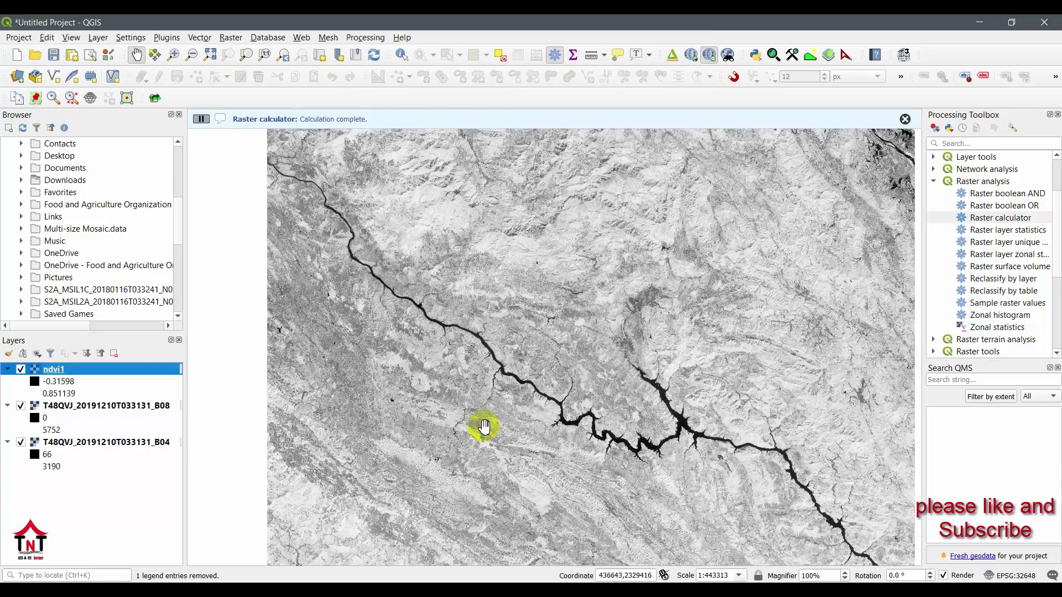
Hide the B08 and B04 band layers so that only the ndvi1 layer is displayed
scroll(553, 354, "up", 1)
scroll(600, 374, "down", 3)
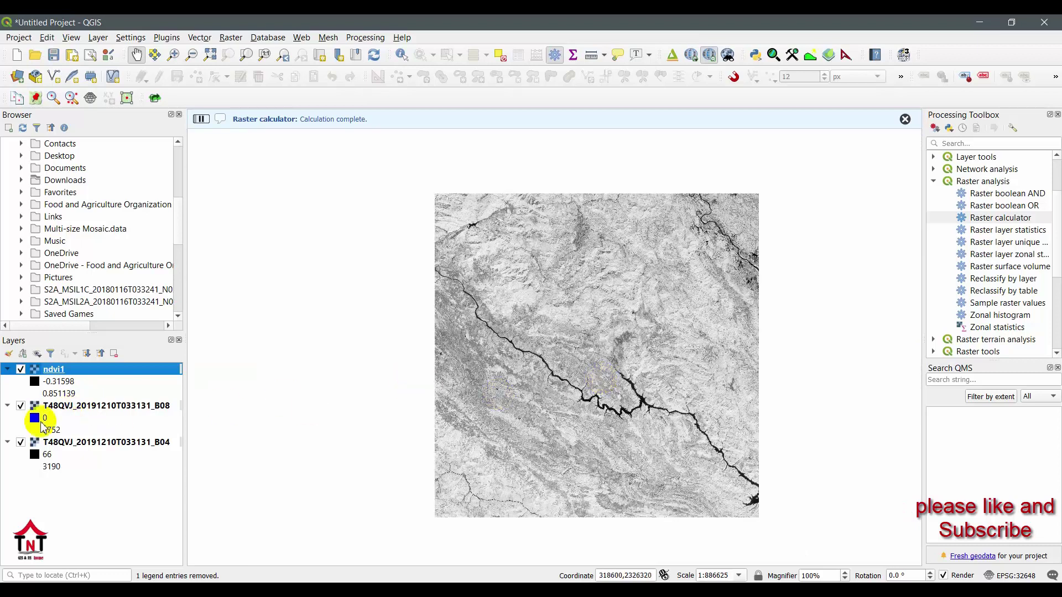
left_click(20, 405)
left_click(20, 443)
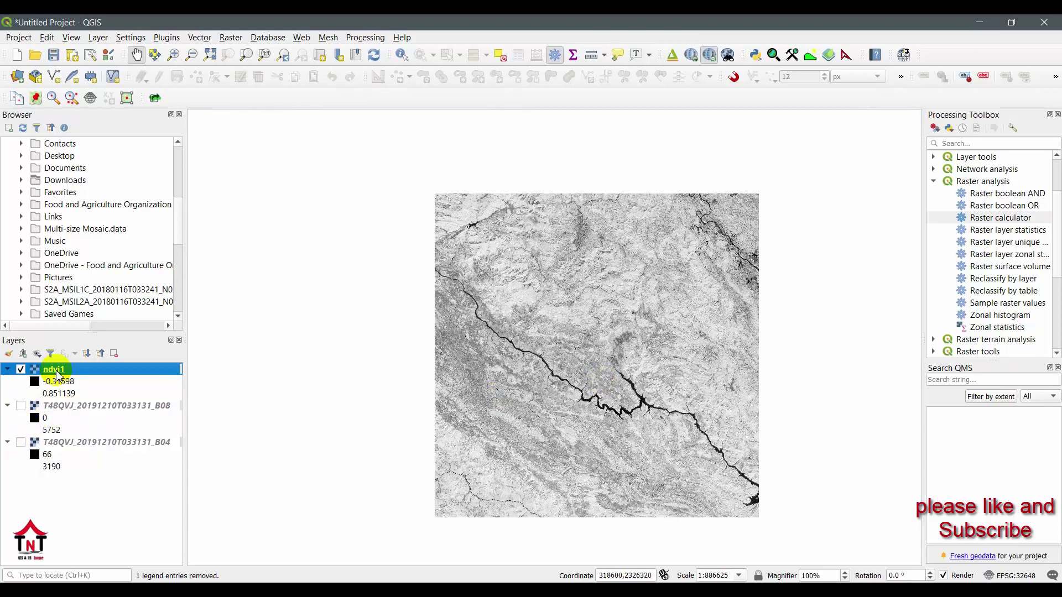
Change the ndvi1 layer's symbology render type to Singleband pseudocolor
double_click(59, 371)
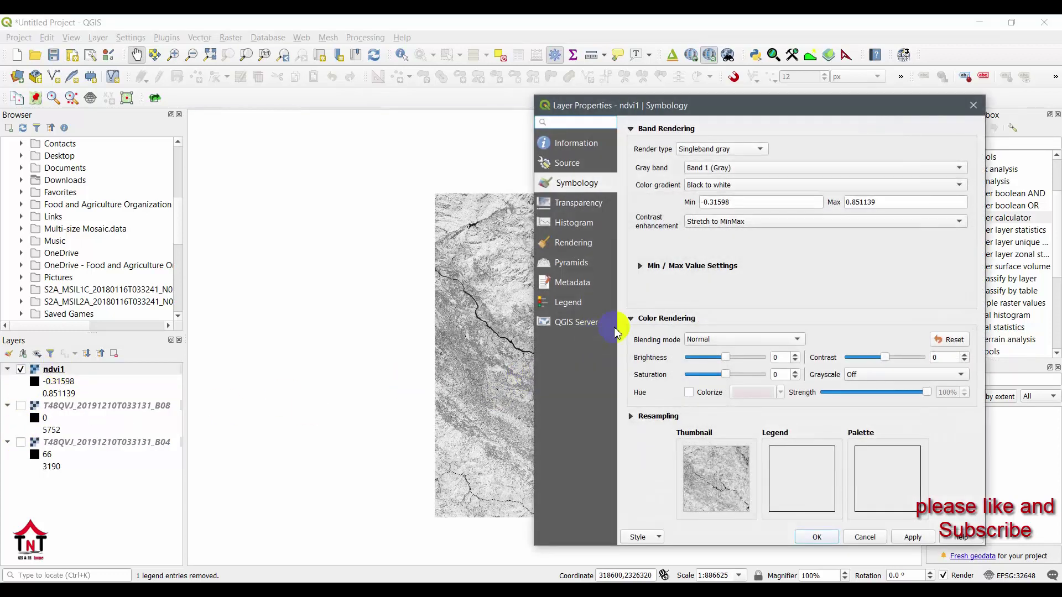
left_click_drag(763, 105, 580, 111)
left_click(518, 146)
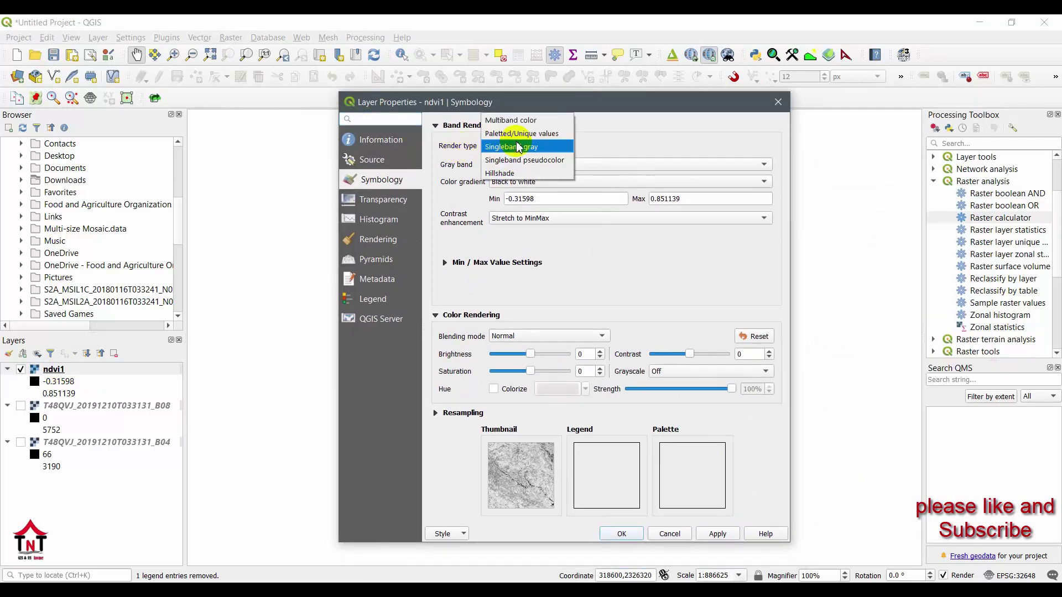
left_click(520, 160)
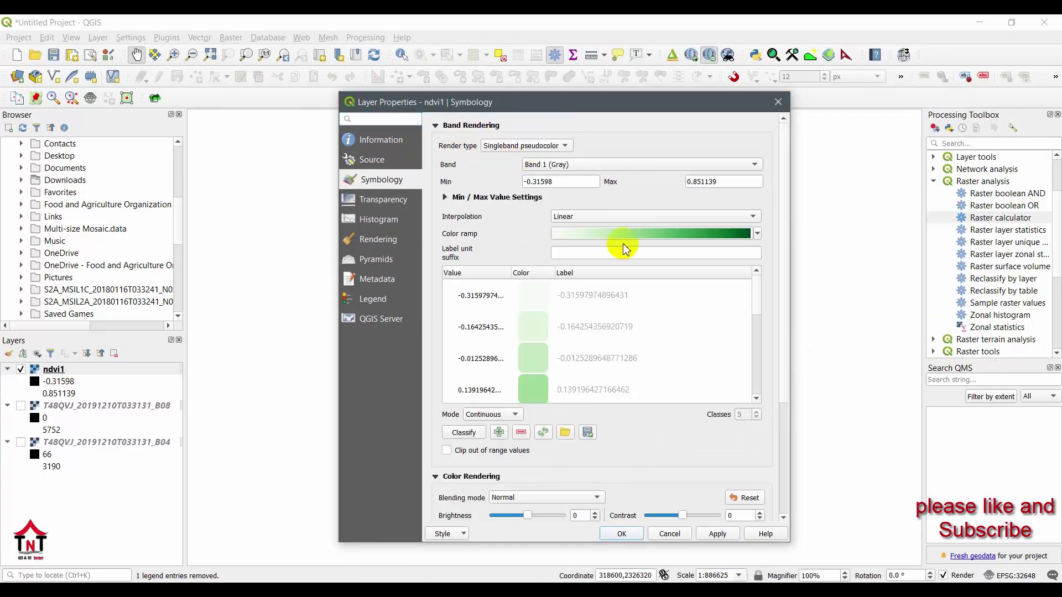
left_click(642, 217)
left_click(650, 218)
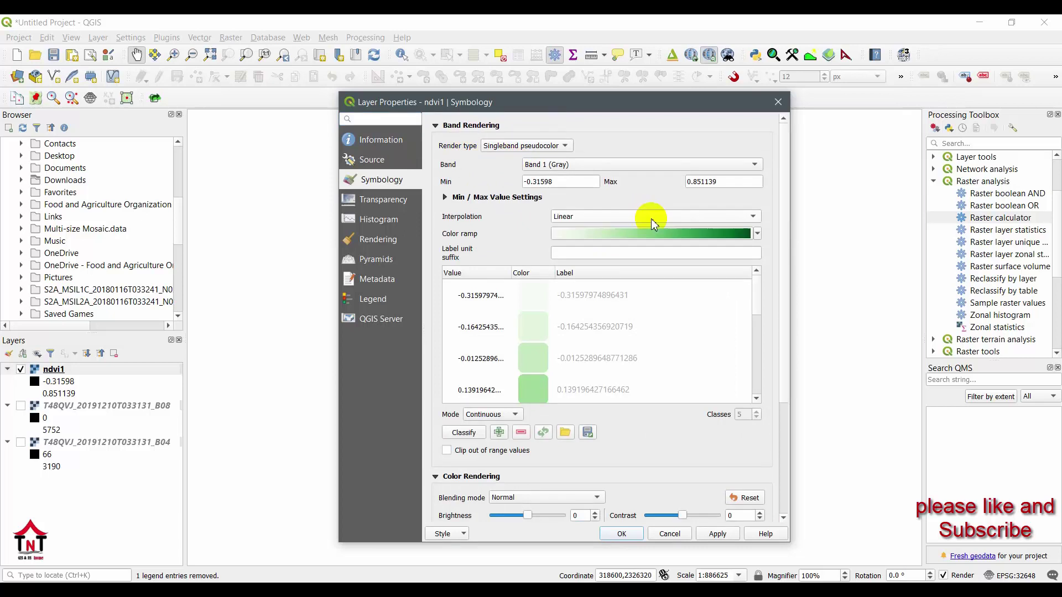
left_click(659, 232)
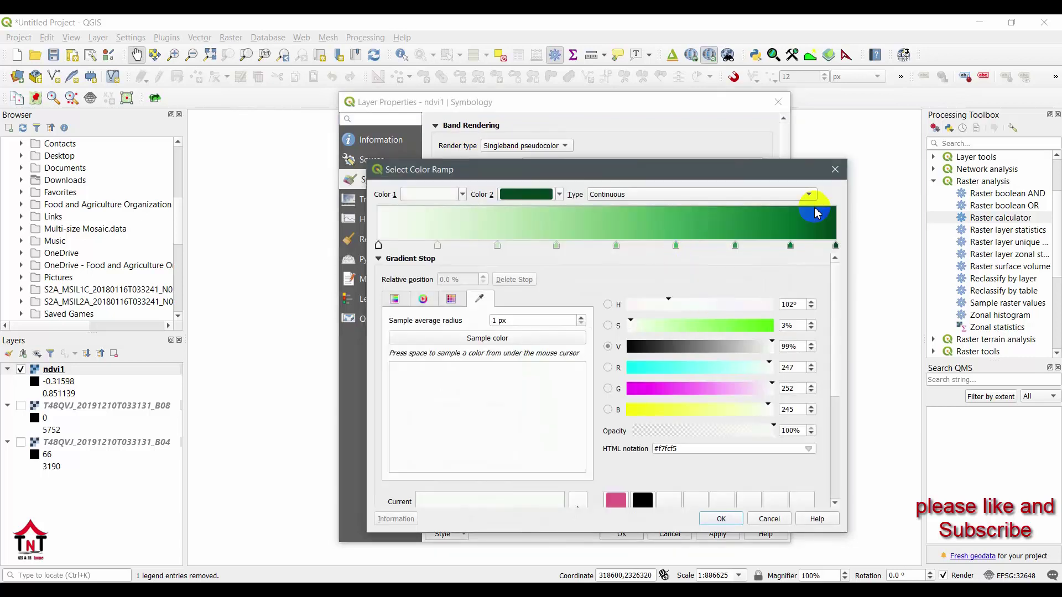
left_click(835, 169)
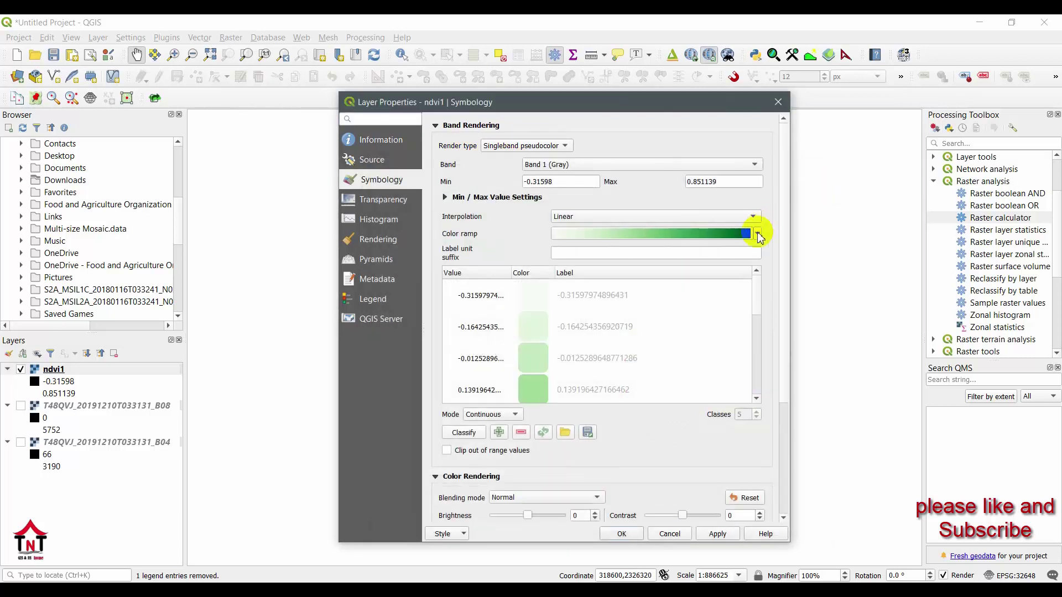
Apply the Spectral color ramp to the ndvi1 layer and set the classification mode to Equal Interval
left_click(757, 234)
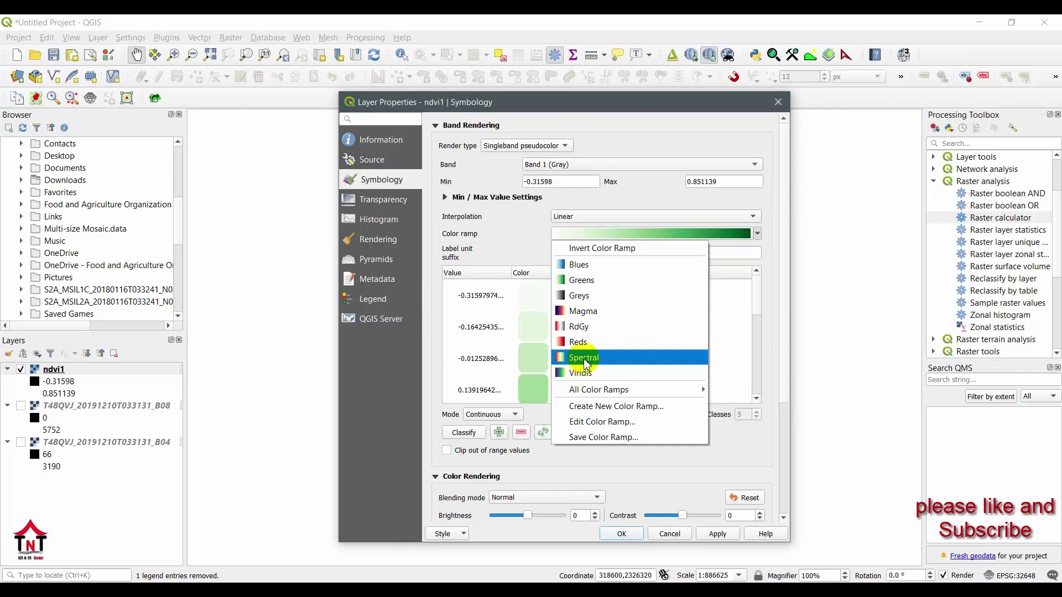
key("Escape")
scroll(575, 360, "down", 3)
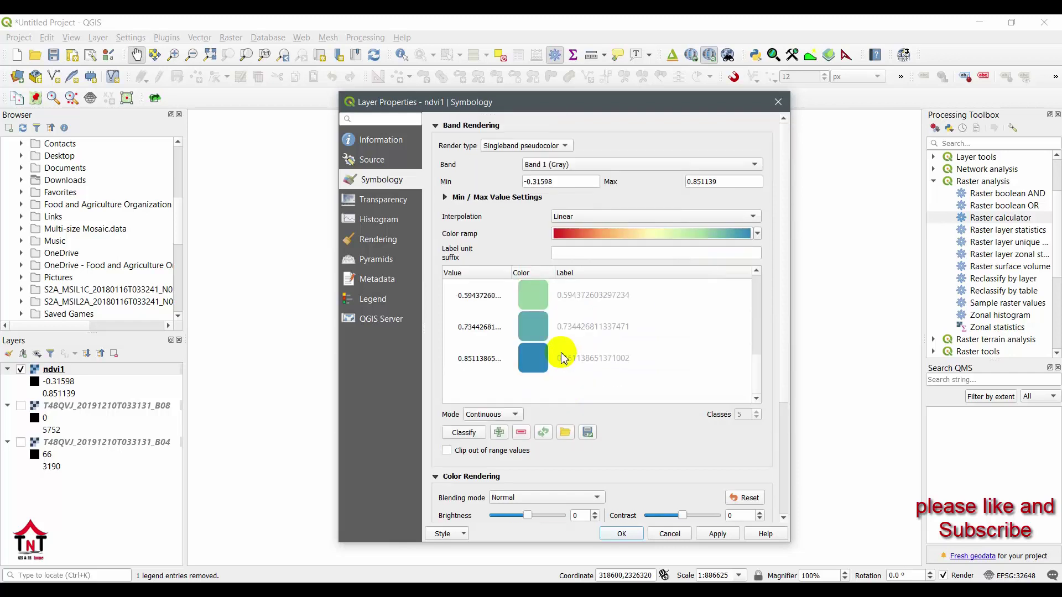
scroll(575, 356, "up", 3)
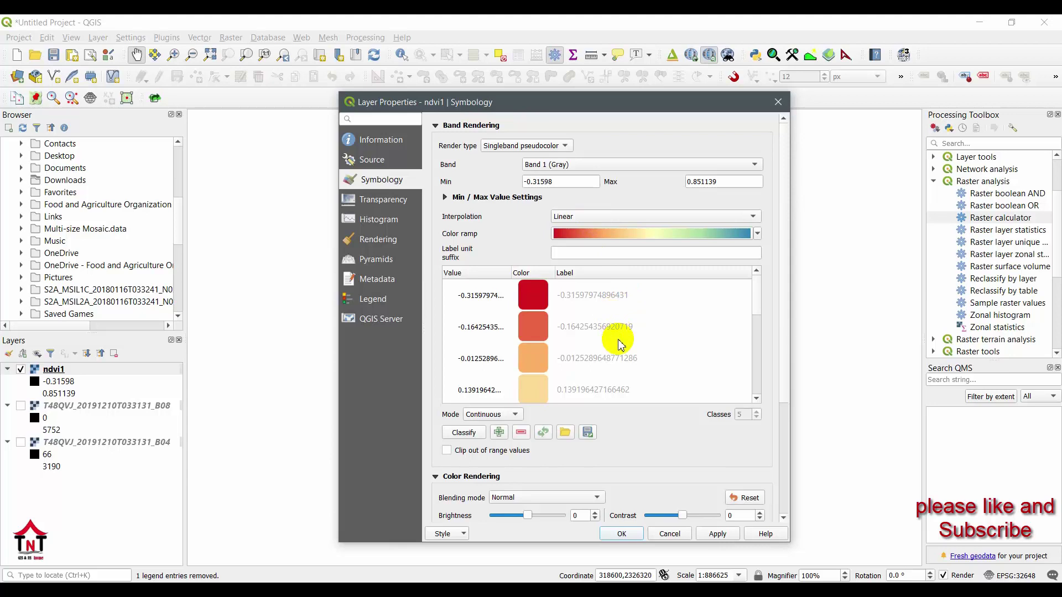
scroll(620, 344, "down", 1)
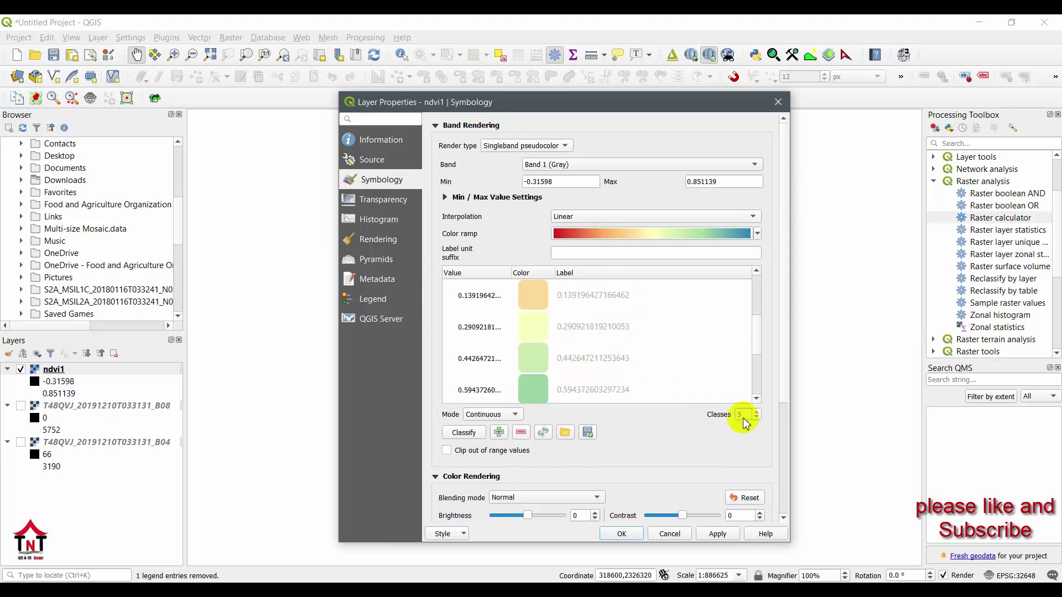
left_click(492, 415)
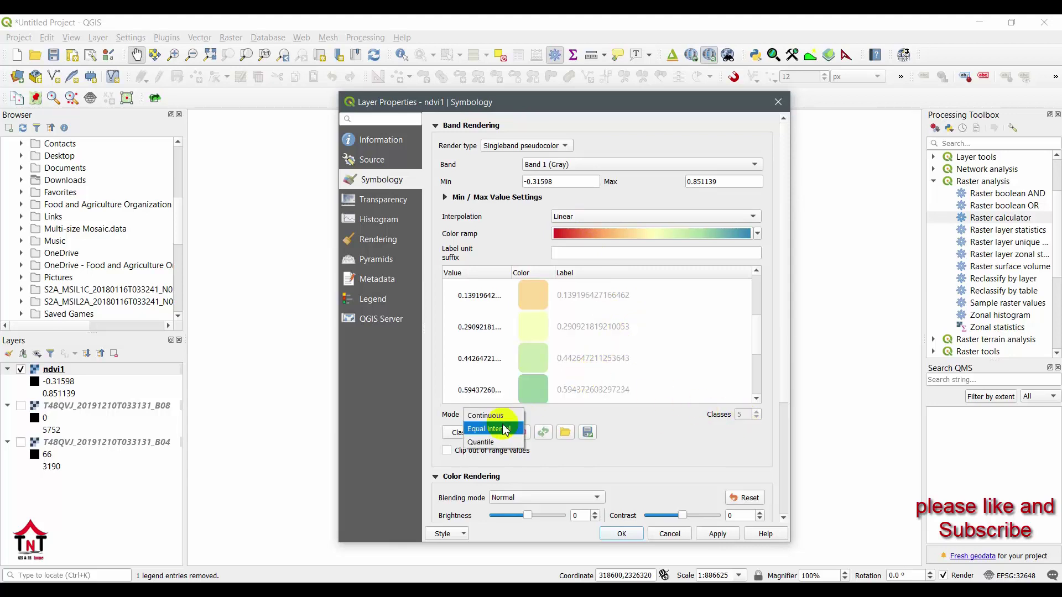
left_click(505, 430)
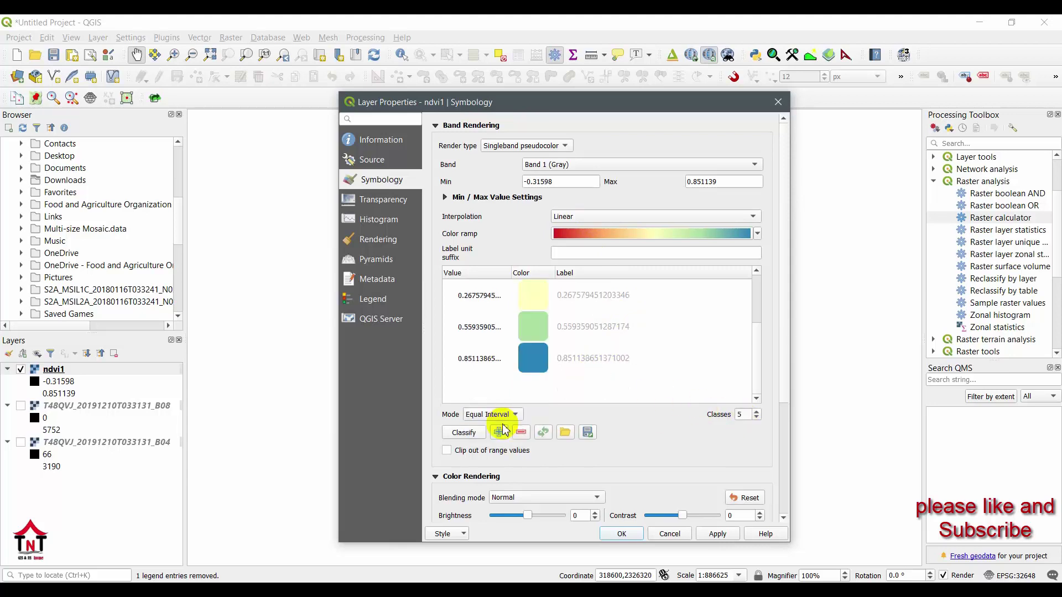
Set the number of equal-interval classes to 5 and apply the Spectral pseudocolor style to the ndvi1 layer
left_click(756, 419)
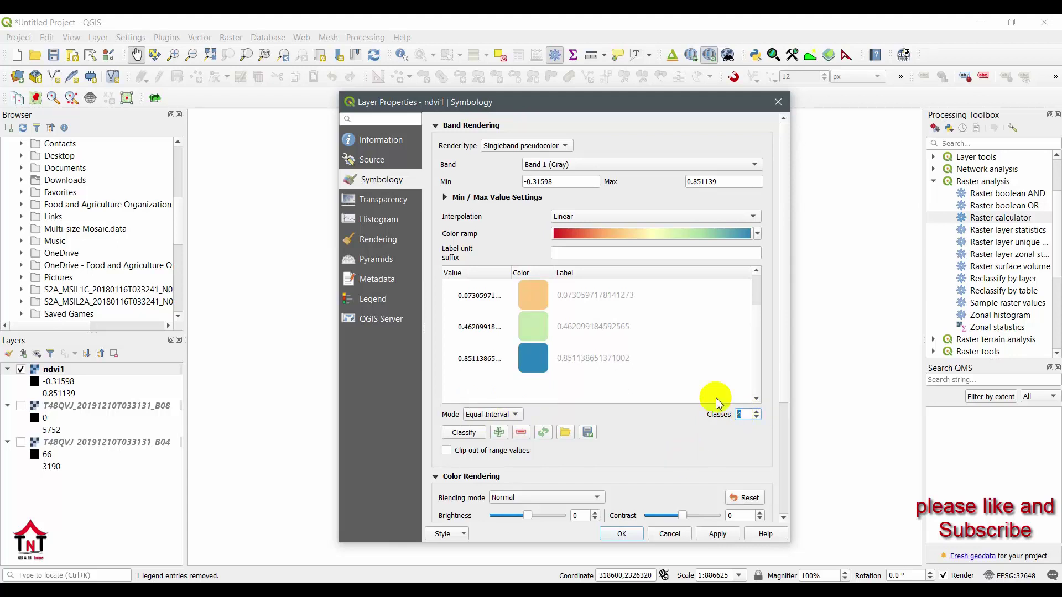
mouse_move(758, 362)
left_mouse_down()
mouse_move(757, 330)
mouse_move(759, 380)
left_mouse_up()
left_click(756, 413)
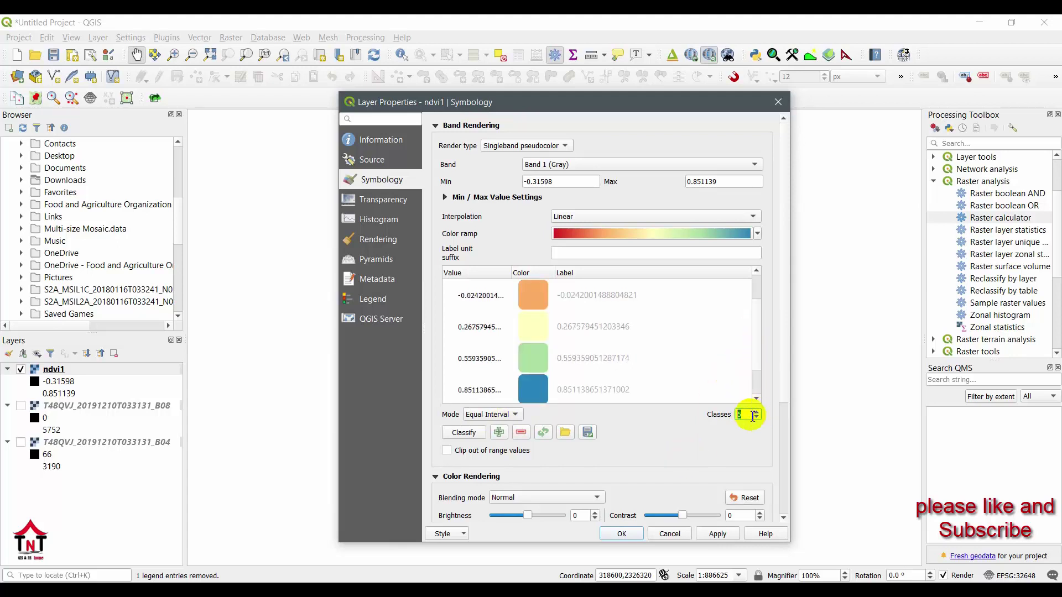
left_click(619, 534)
Examine the classified ndvi1 raster along the main river, its tributaries and the water bodies near the scene's north-eastern edge
scroll(656, 409, "up", 2)
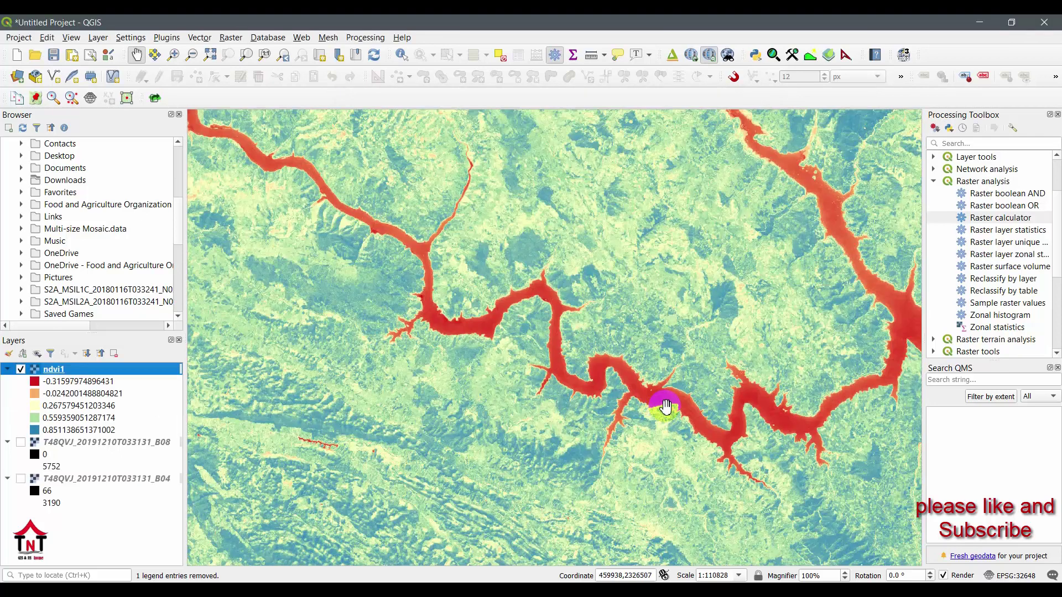
scroll(633, 332, "down", 1)
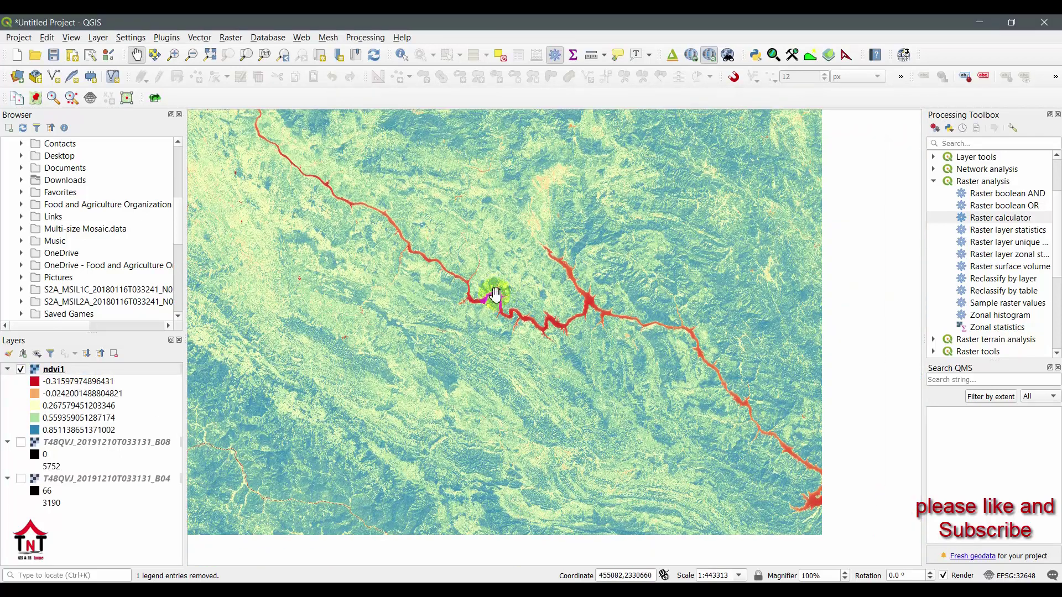
scroll(611, 254, "up", 1)
scroll(562, 323, "up", 1)
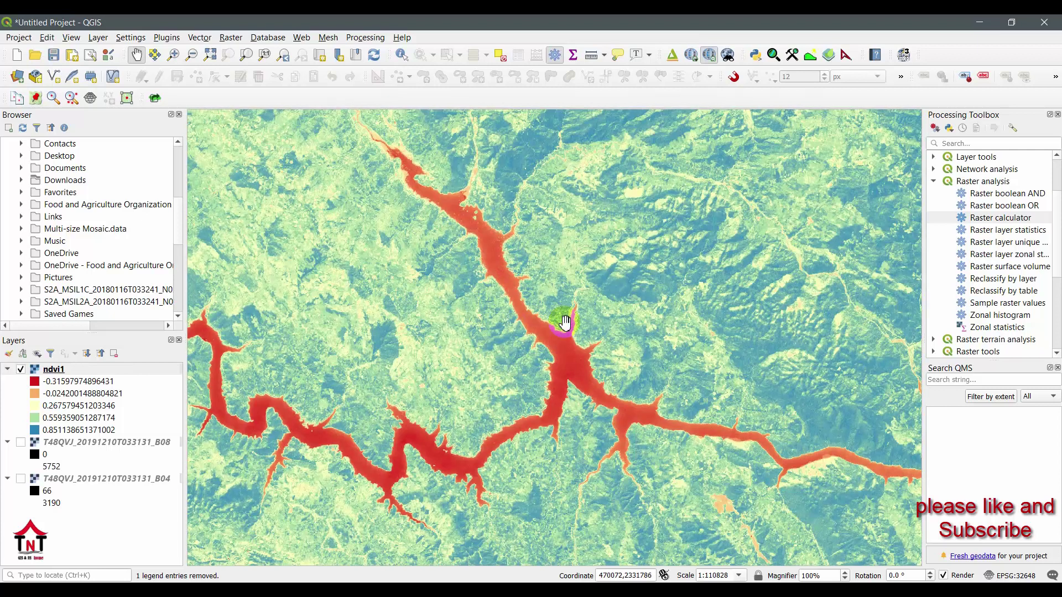
scroll(485, 299, "up", 1)
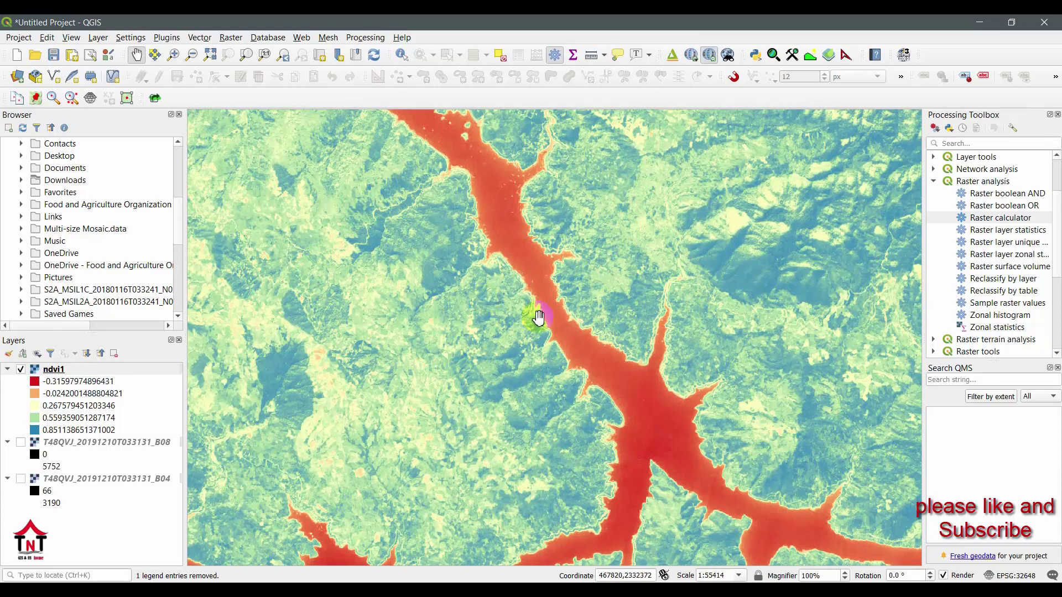
scroll(540, 316, "down", 2)
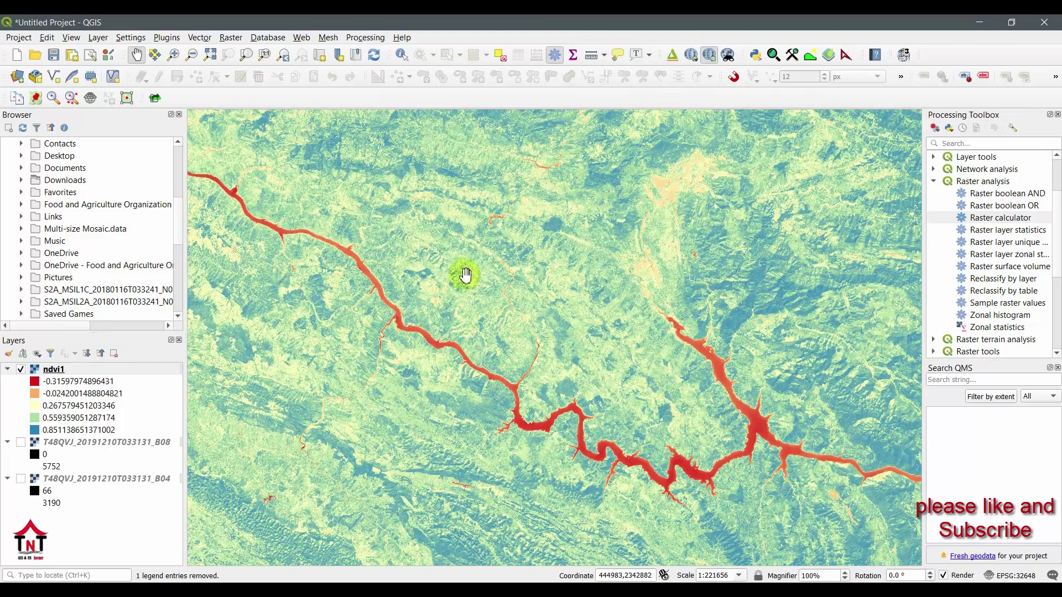
left_click_drag(465, 275, 526, 372)
left_click_drag(520, 325, 441, 458)
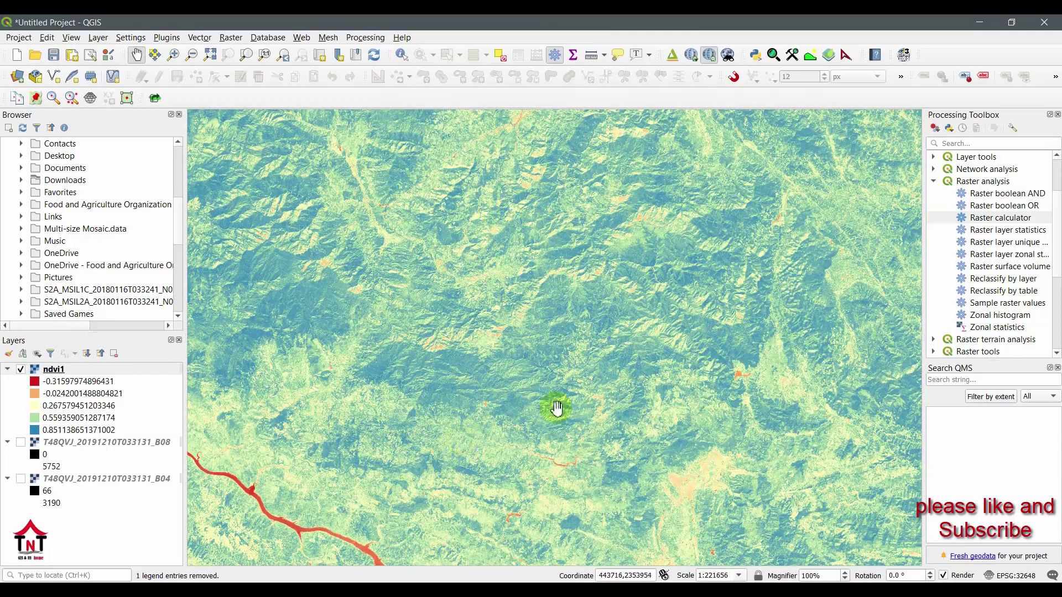
scroll(558, 408, "down", 1)
left_click_drag(557, 368, 396, 268)
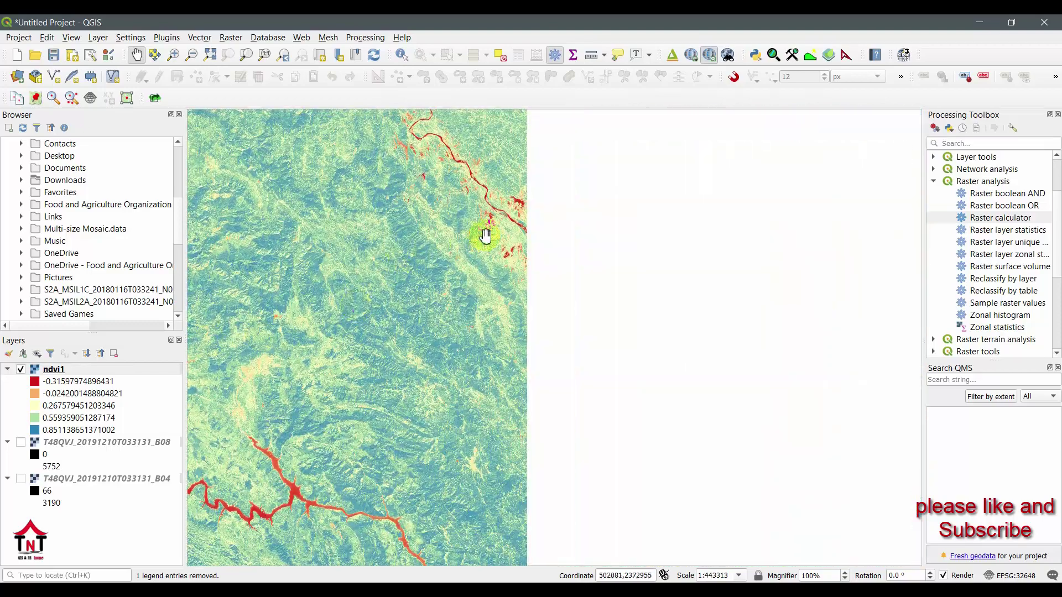
scroll(486, 236, "up", 4)
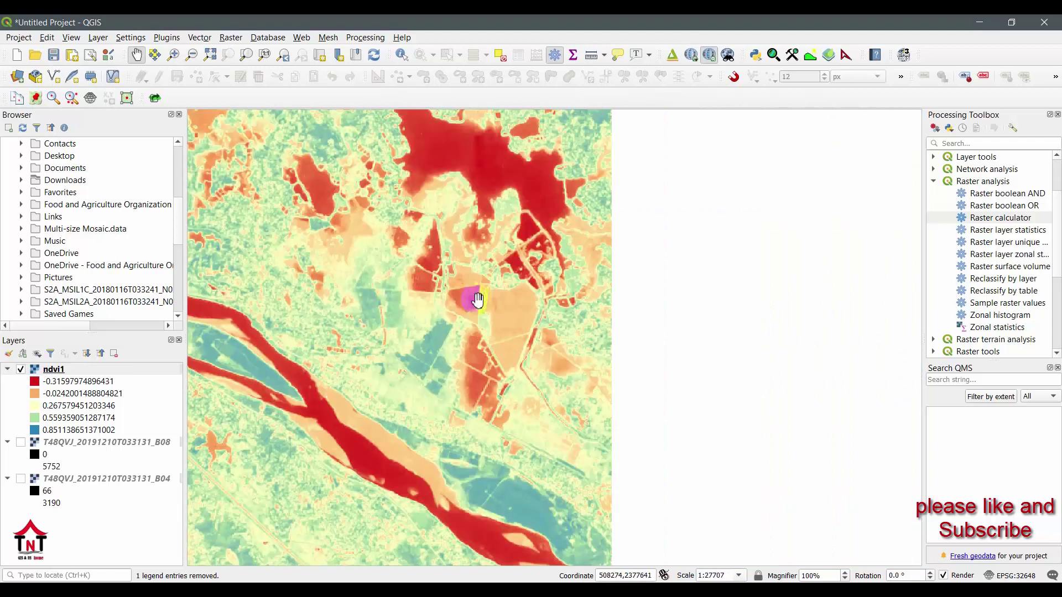
scroll(478, 300, "up", 1)
scroll(477, 301, "down", 1)
left_click_drag(476, 275, 582, 428)
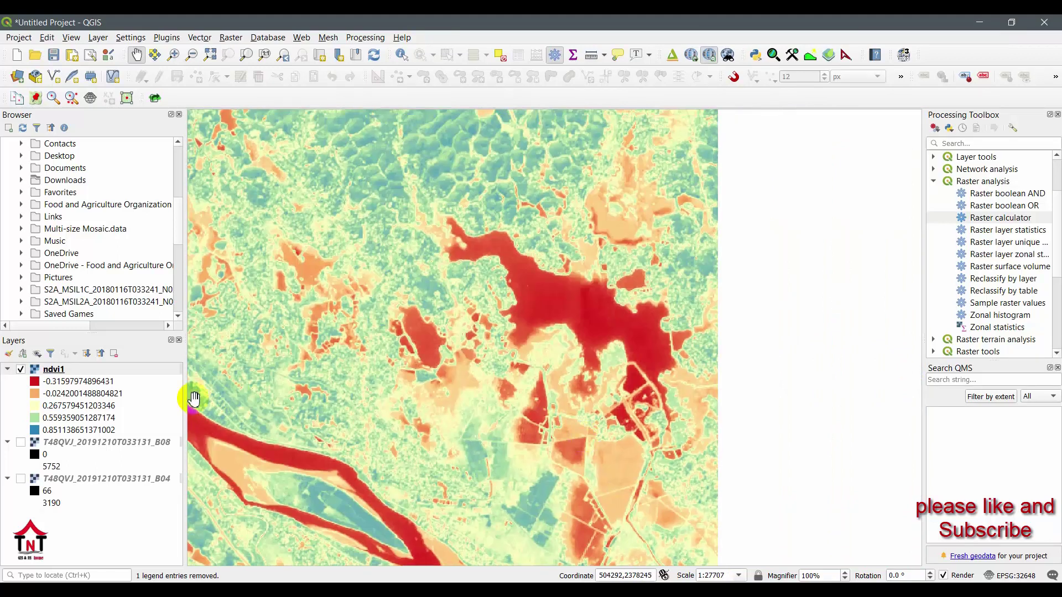
Change the colour of the lowest ndvi1 class to blue (#1822d7) and apply it to the layer
left_click(35, 384)
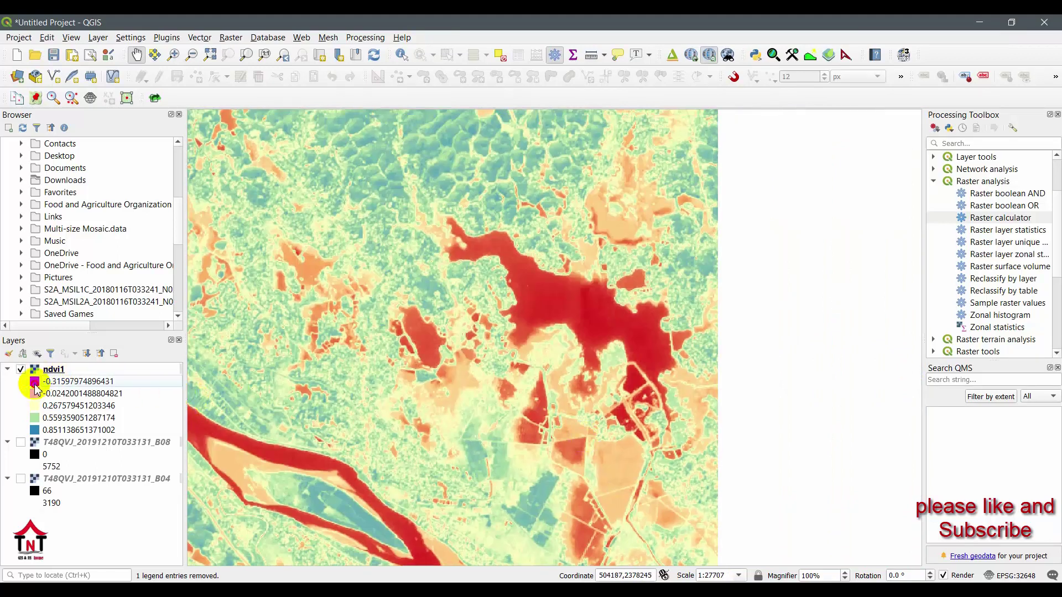
double_click(34, 389)
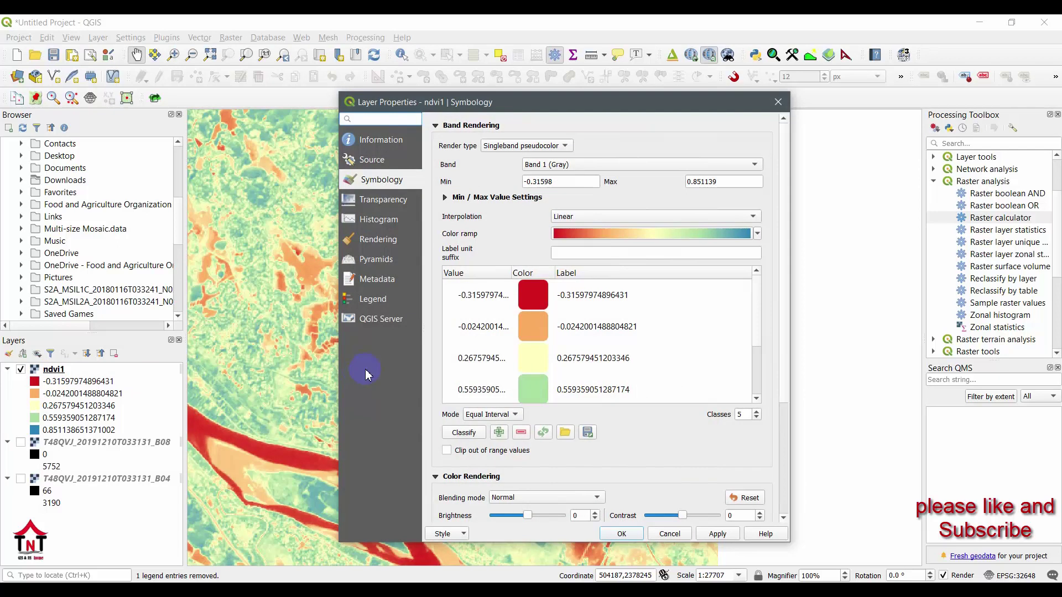
double_click(535, 296)
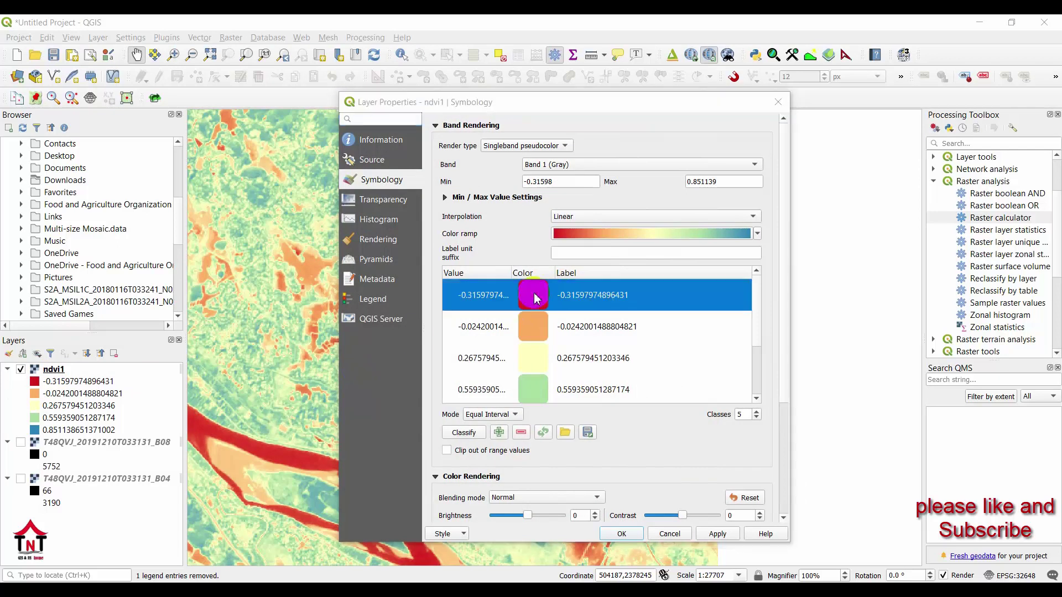
left_click(748, 223)
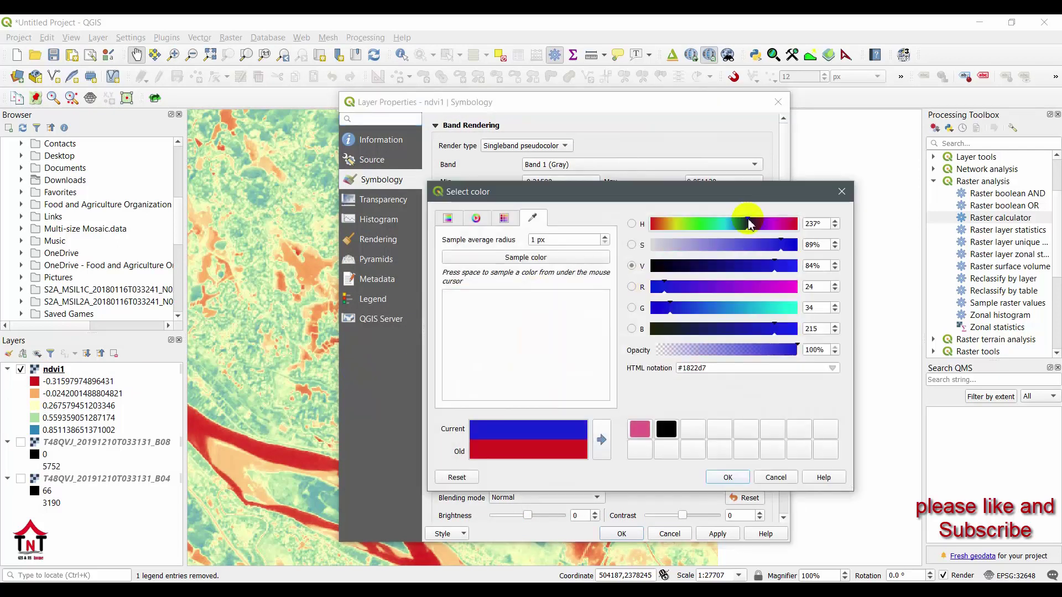
left_click(714, 478)
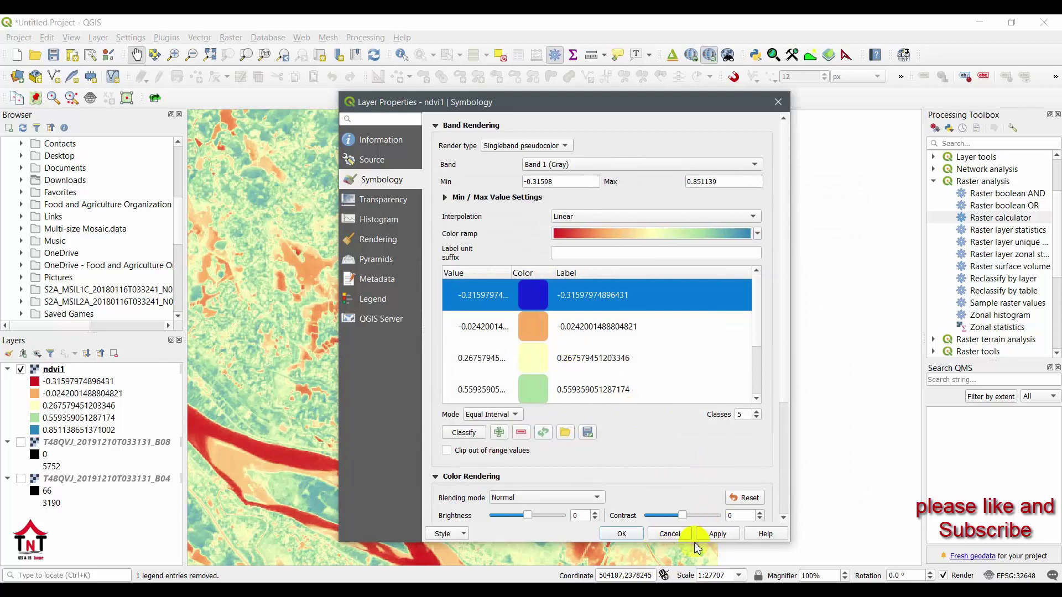
left_click(716, 534)
left_click(621, 534)
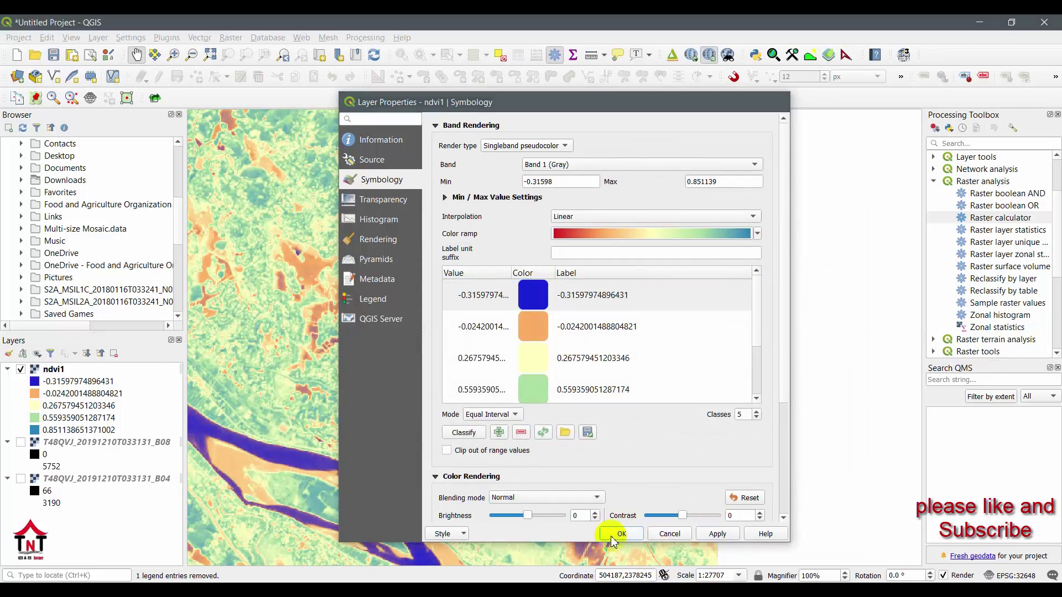
Examine the recoloured river, ponds and bare ground along the north-eastern river up to the scene's northern edge
left_click_drag(469, 426, 530, 348)
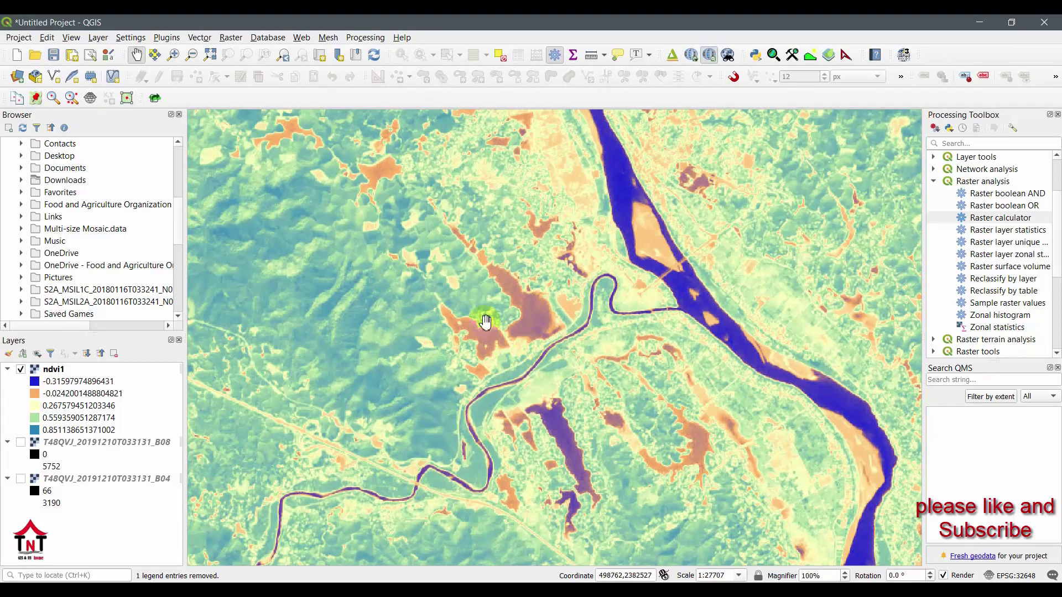
left_click_drag(565, 410, 522, 429)
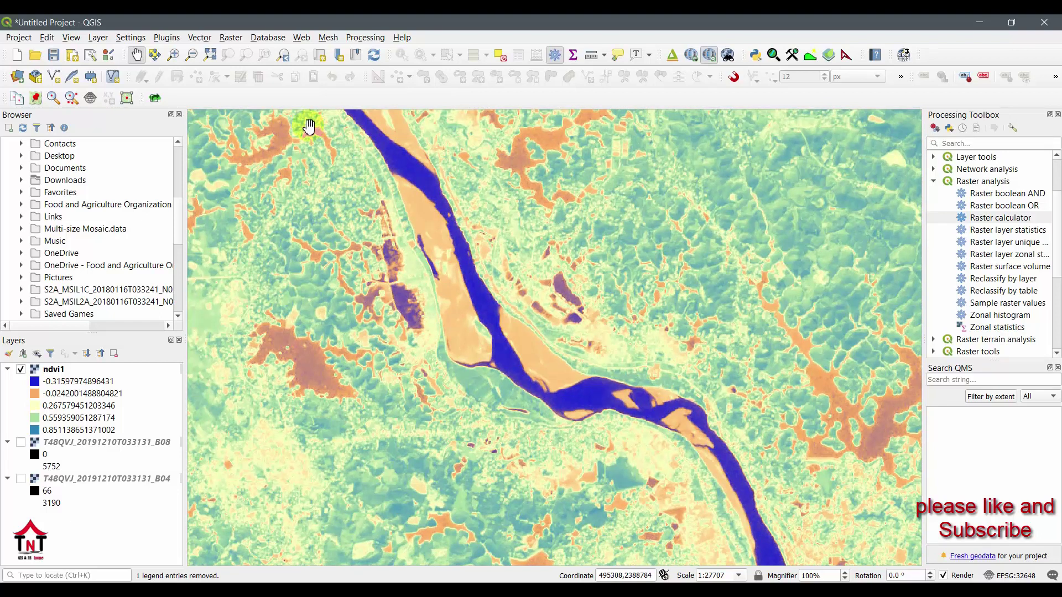
left_click_drag(385, 212, 410, 345)
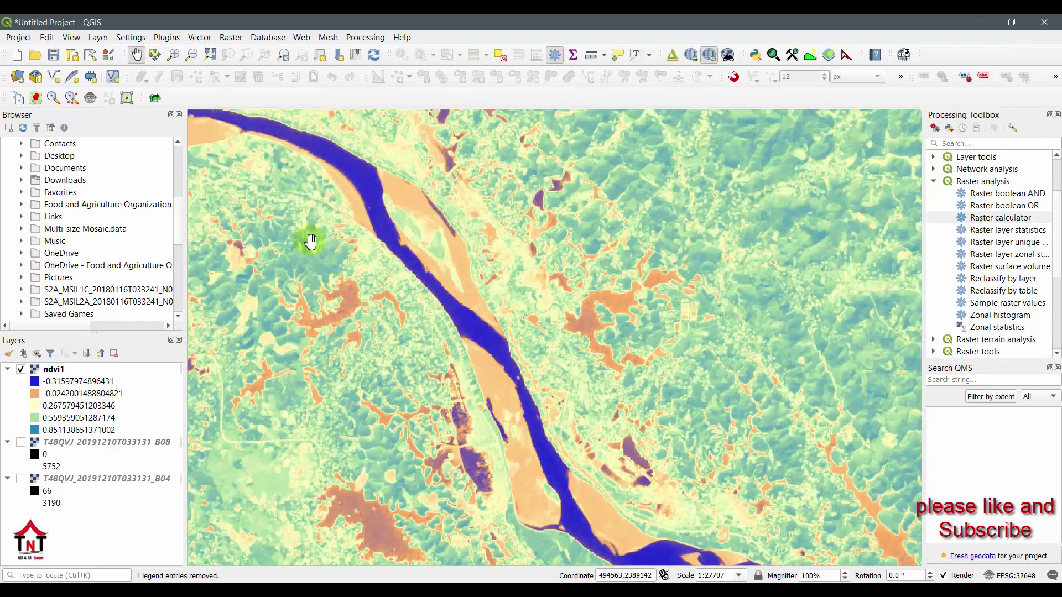
left_click_drag(342, 249, 472, 356)
left_click_drag(375, 311, 525, 368)
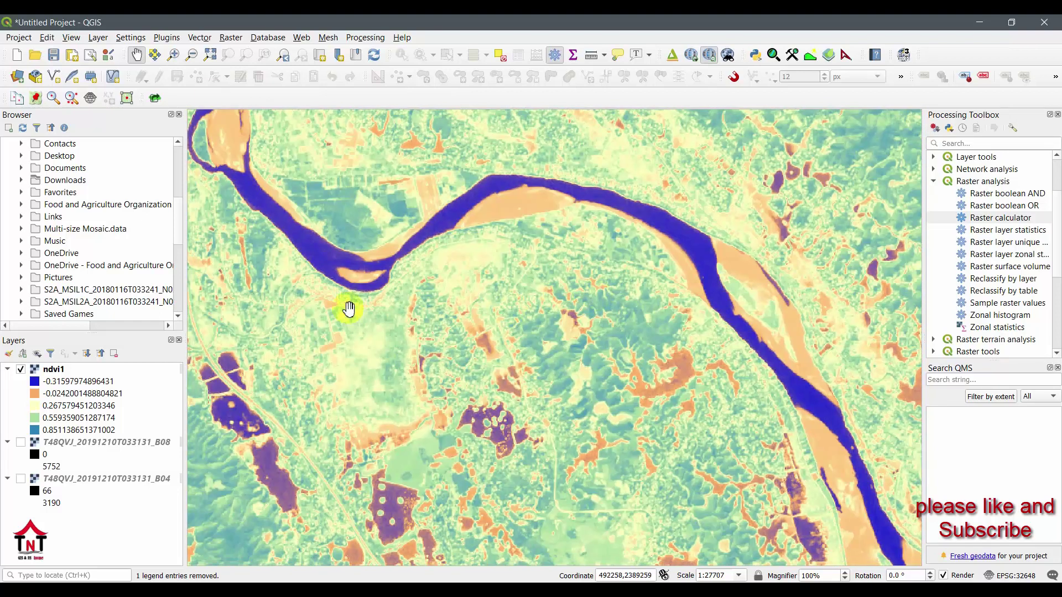
left_click_drag(349, 308, 513, 474)
left_click_drag(562, 369, 581, 458)
scroll(542, 280, "up", 1)
left_click_drag(696, 222, 432, 455)
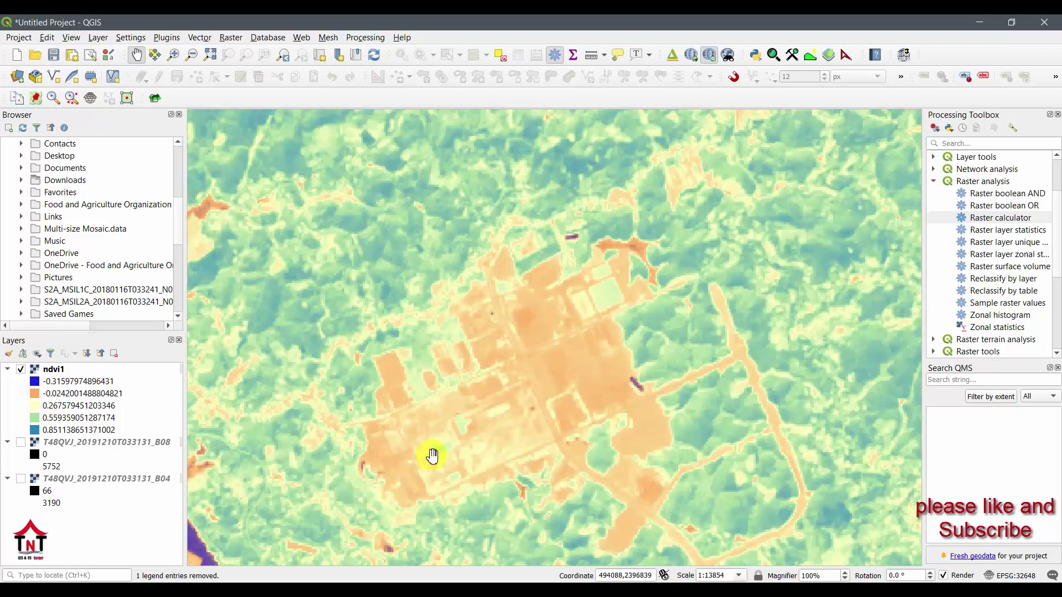
scroll(562, 419, "up", 1)
scroll(562, 419, "down", 3)
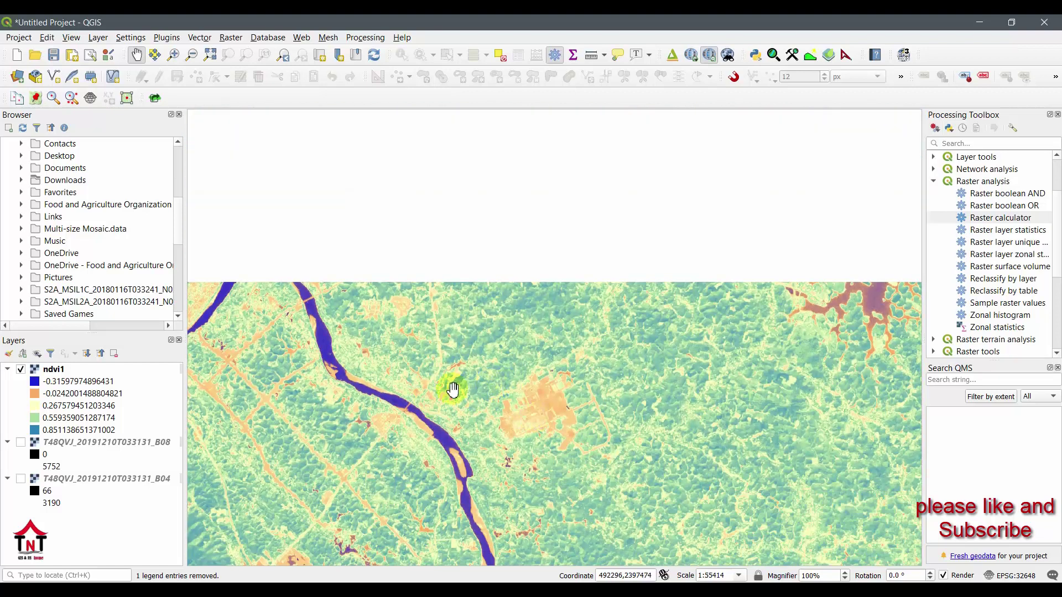
Inspect the roads near the northern edge, the forested hills and the branching reservoir in the recoloured ndvi1 raster
left_click_drag(453, 390, 771, 239)
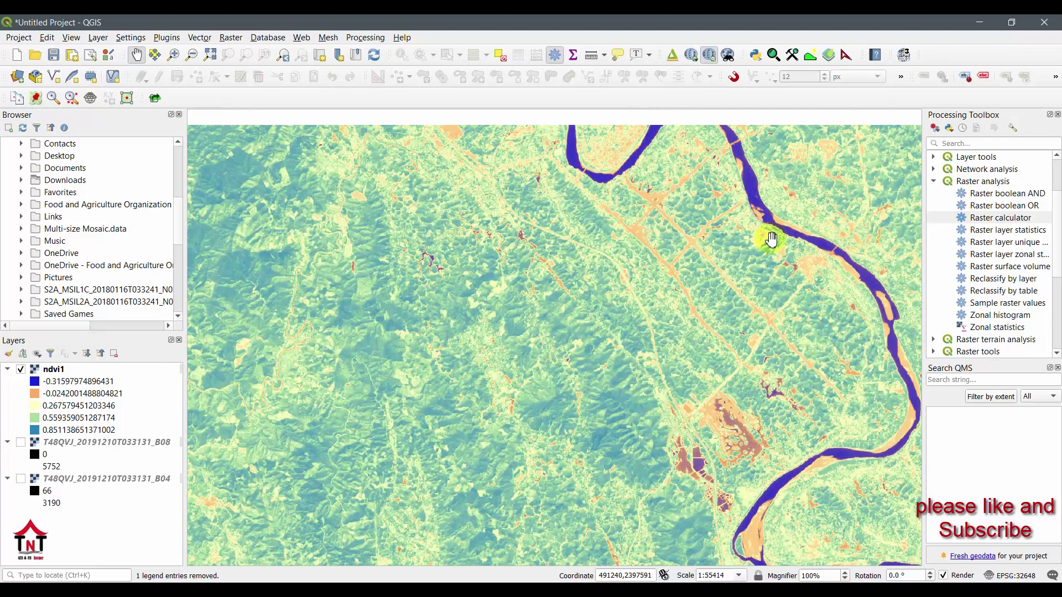
scroll(588, 333, "up", 3)
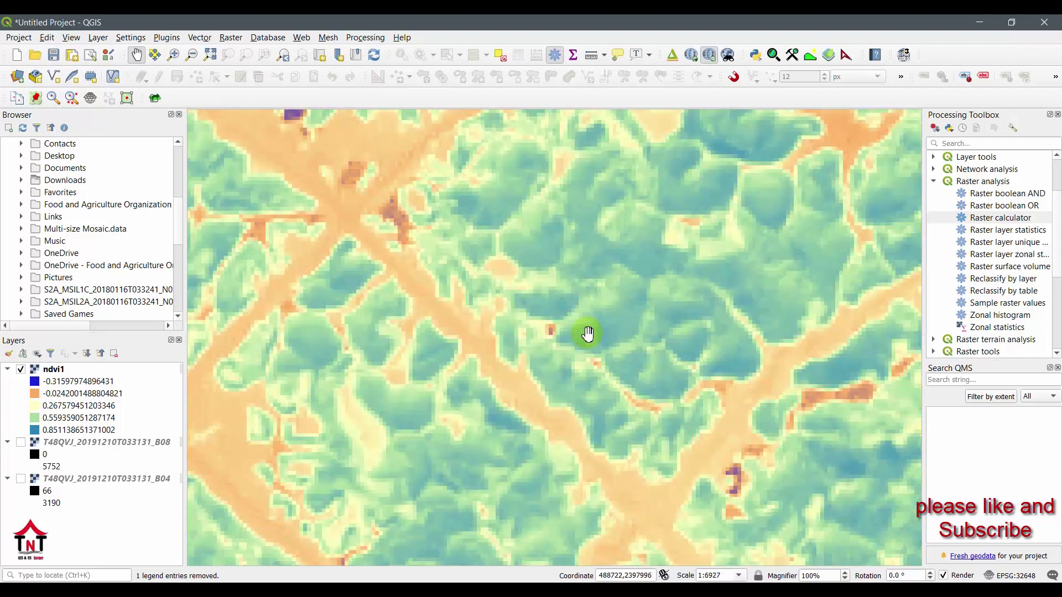
scroll(588, 333, "down", 2)
scroll(540, 378, "down", 2)
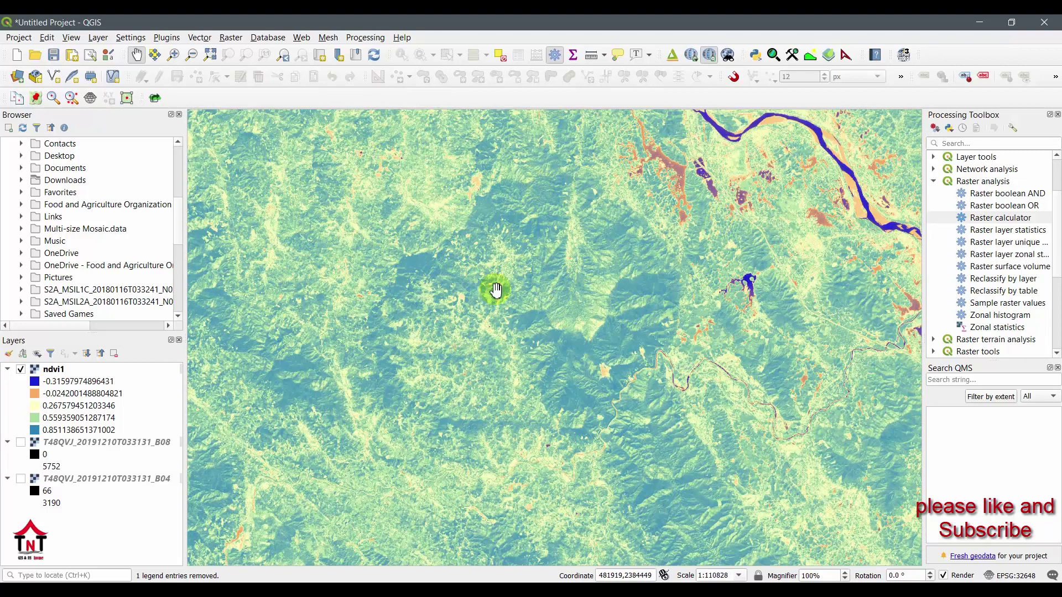
scroll(528, 399, "down", 1)
scroll(666, 206, "down", 1)
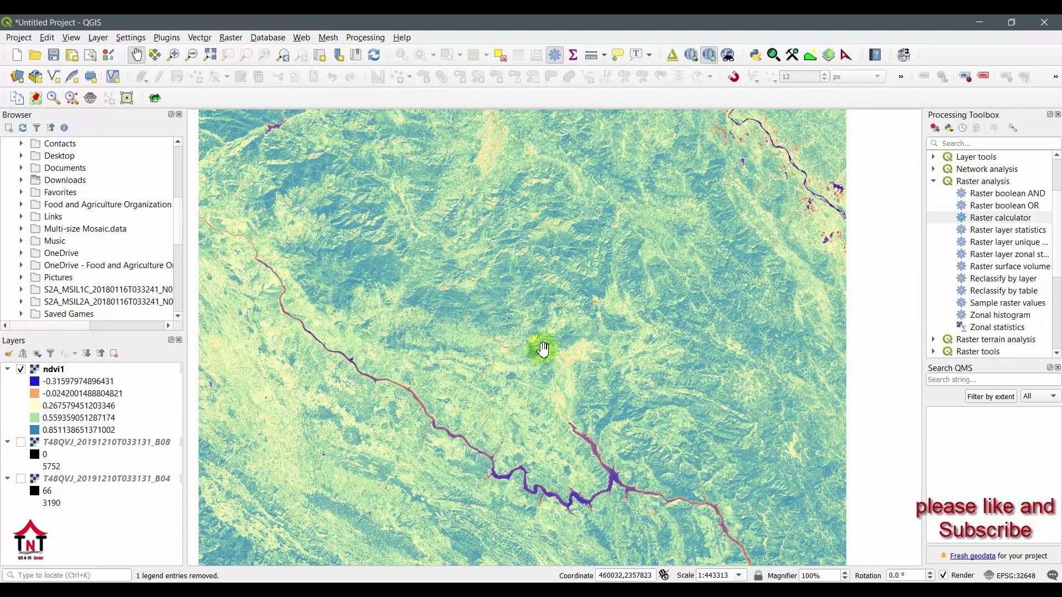
left_click_drag(543, 349, 636, 161)
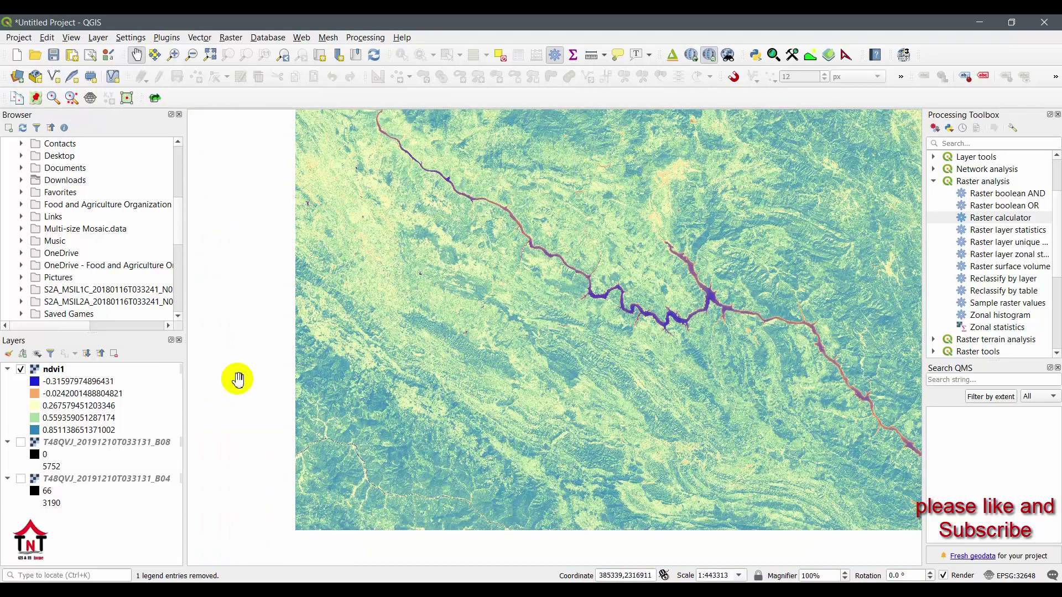
scroll(659, 216, "up", 1)
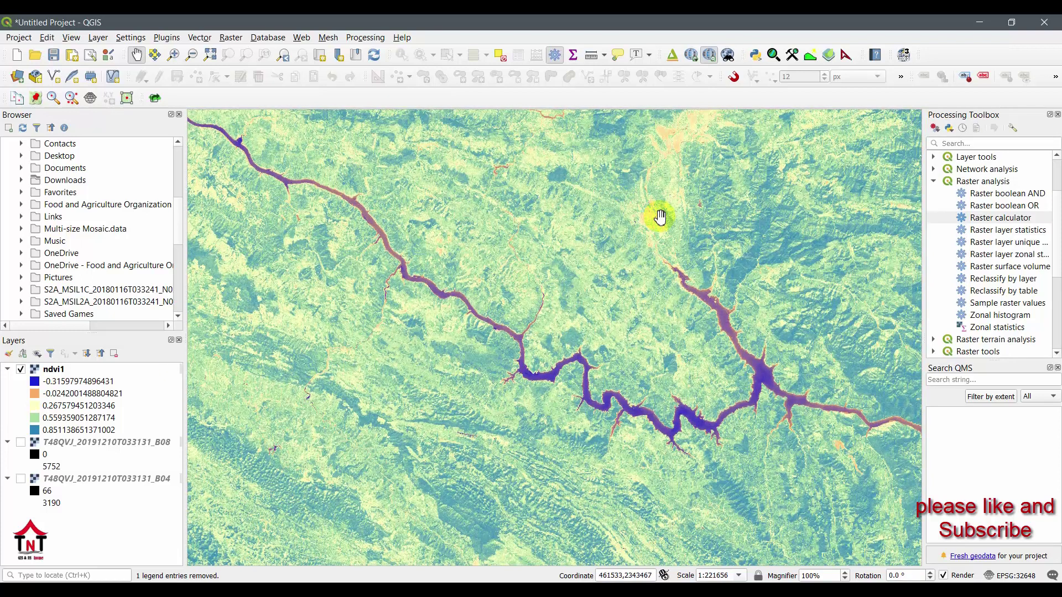
Change the colour of the highest ndvi1 class from blue to dark green by reducing its blue component
double_click(37, 431)
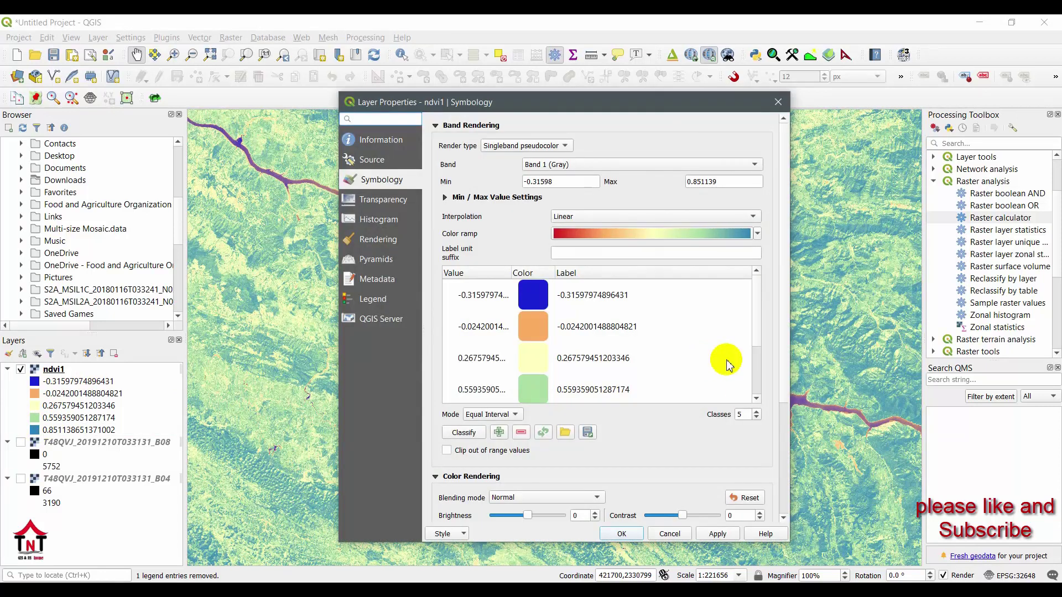
left_click(523, 391)
scroll(530, 391, "down", 1)
scroll(532, 391, "down", 1)
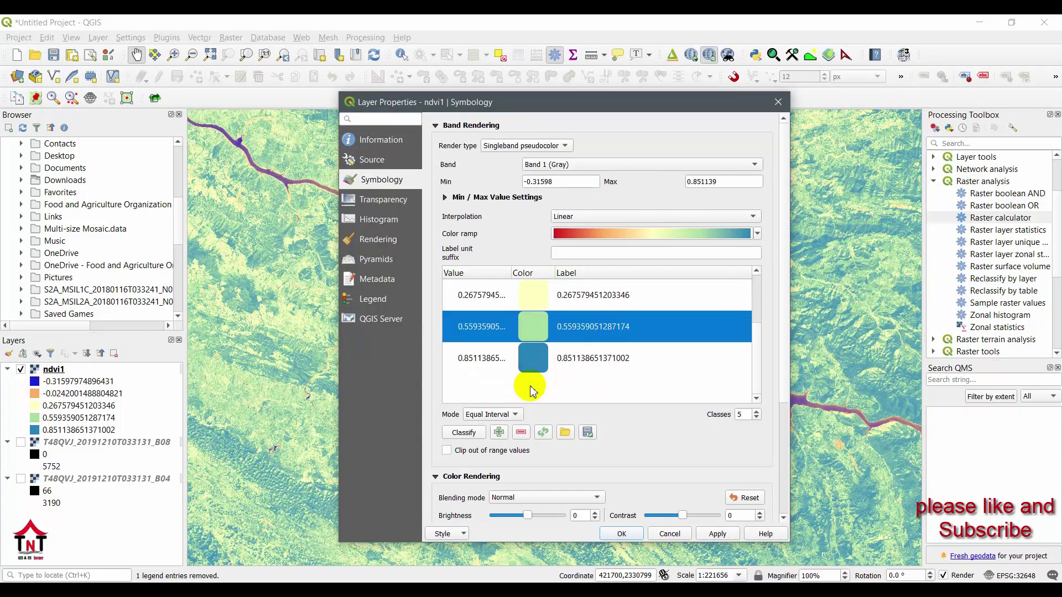
double_click(530, 358)
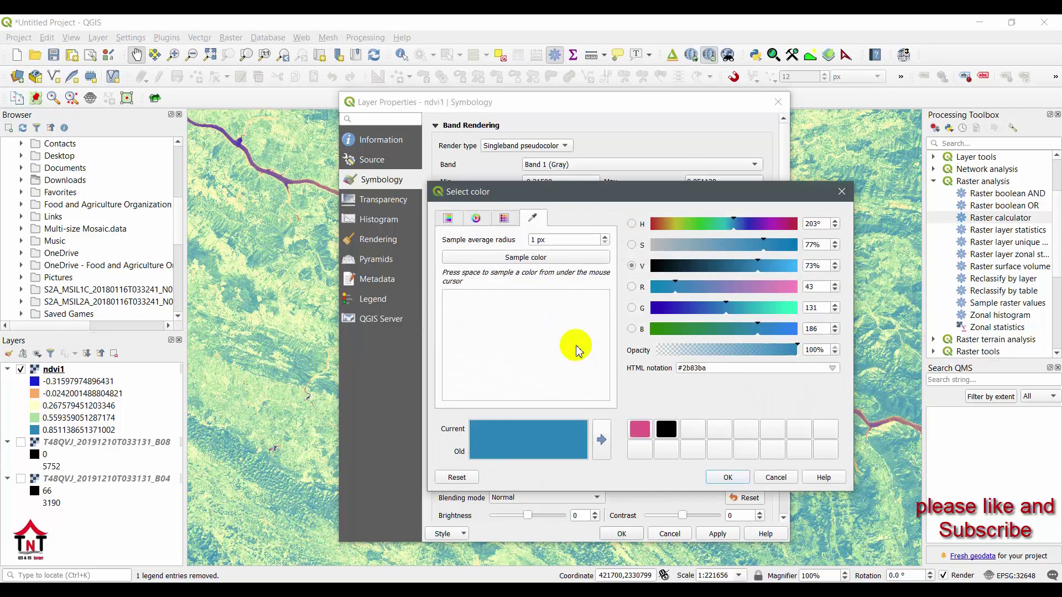
left_click(655, 329)
left_click(717, 479)
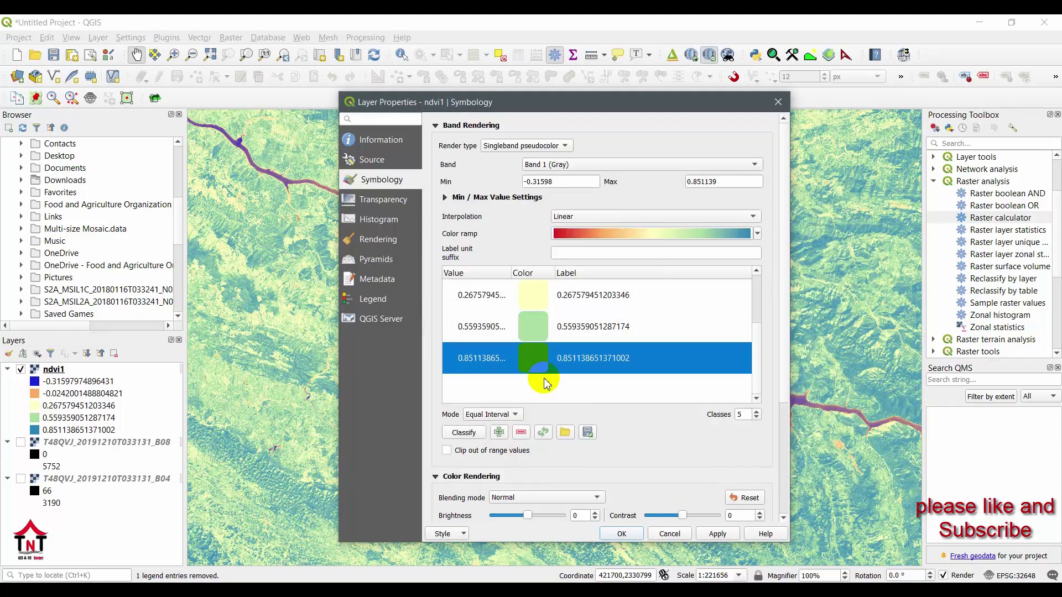
double_click(531, 324)
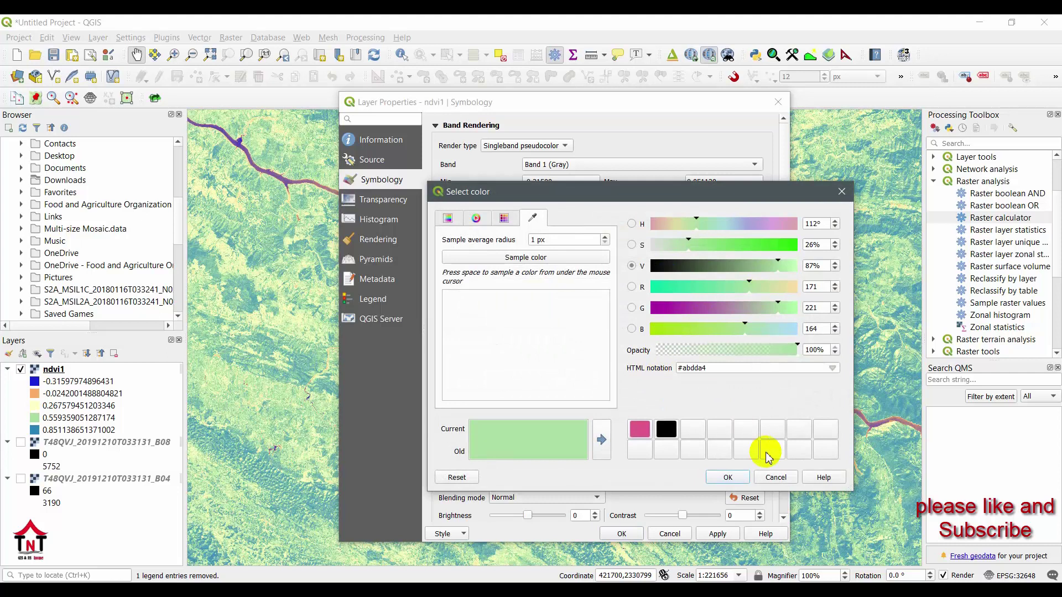
left_click(748, 287)
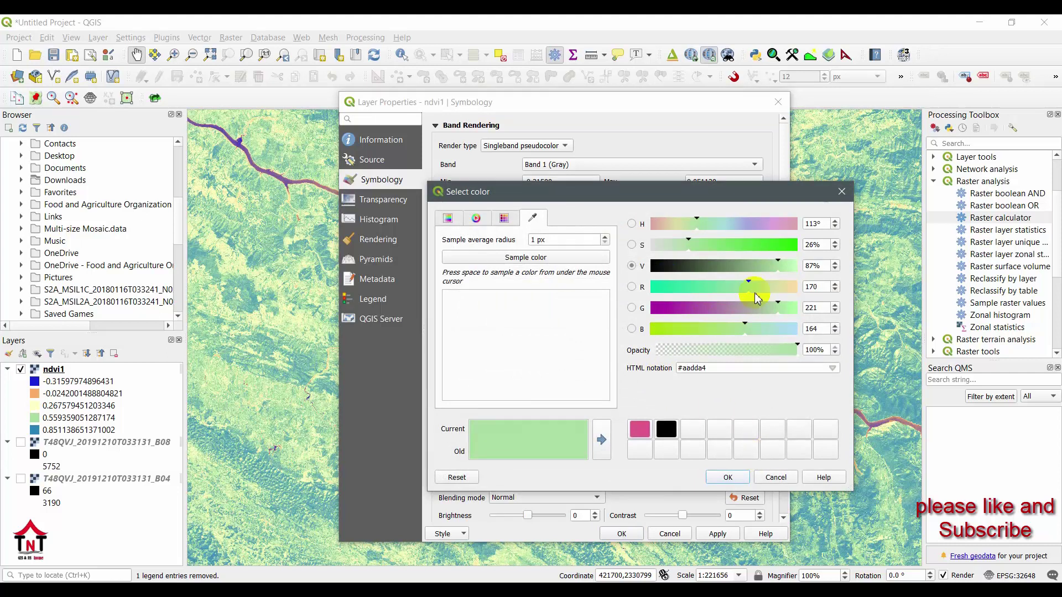
left_click(842, 192)
Apply the updated class colours to the ndvi1 layer and close its properties
left_click(712, 533)
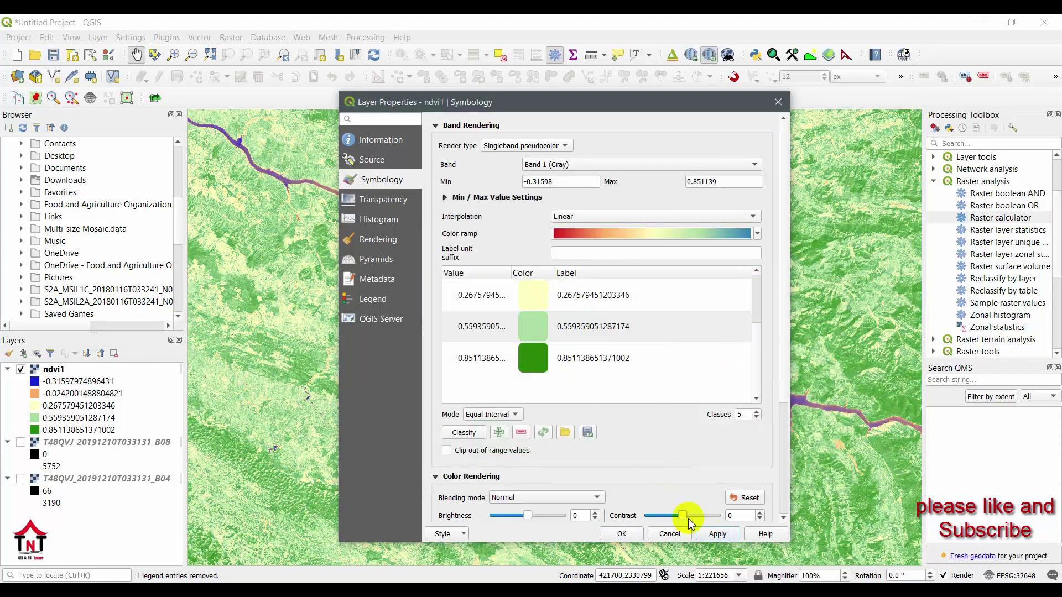
left_click(620, 534)
Examine the vegetation and water in the recoloured ndvi1 raster around the reservoir and along the scene's southern edge
scroll(523, 399, "up", 2)
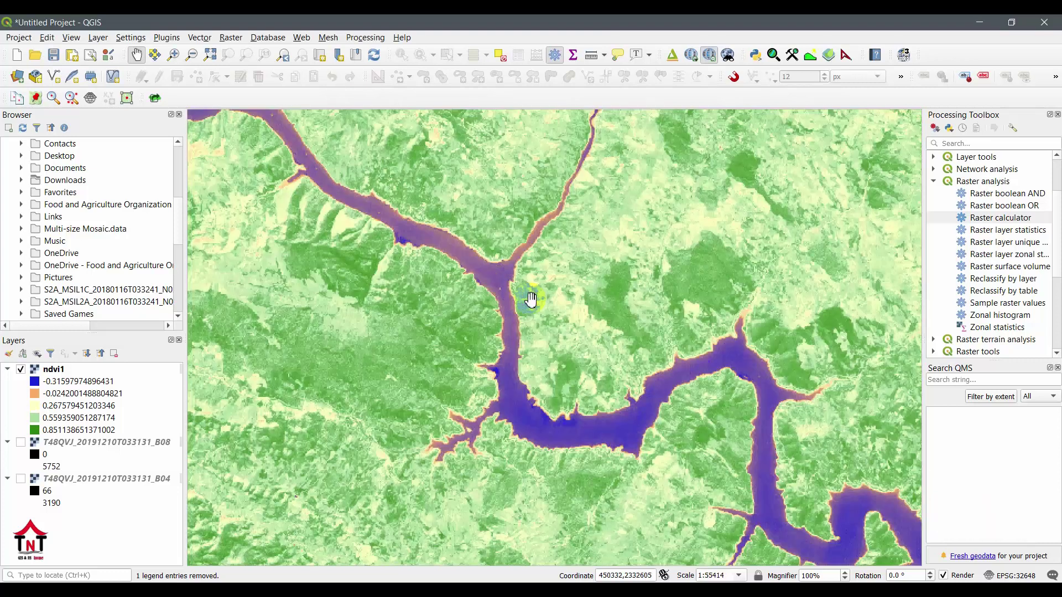
scroll(531, 299, "up", 1)
scroll(484, 254, "up", 2)
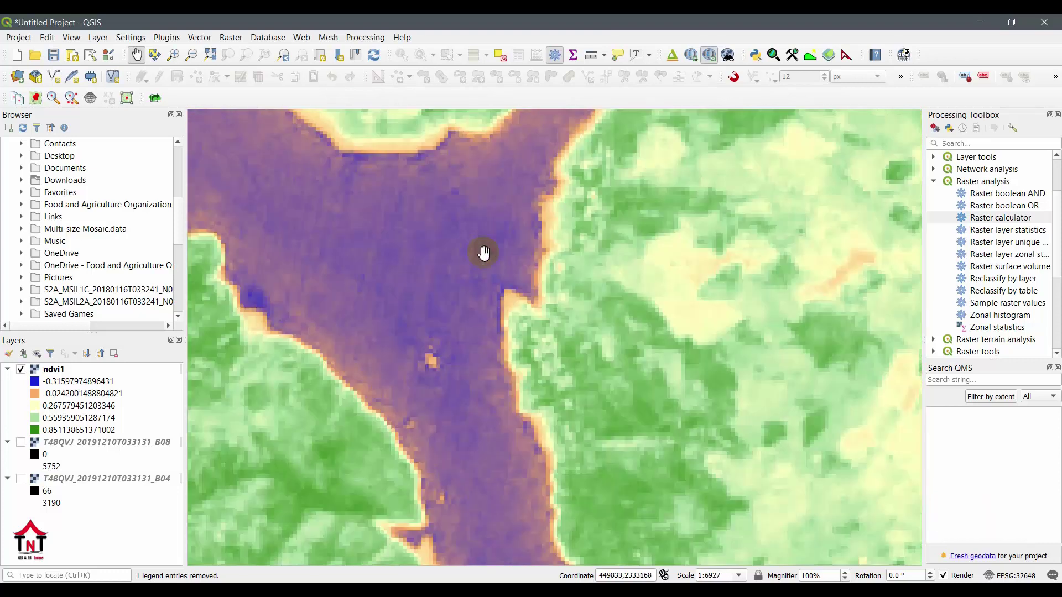
scroll(484, 253, "down", 5)
left_click_drag(614, 405, 561, 321)
left_click_drag(614, 361, 216, 149)
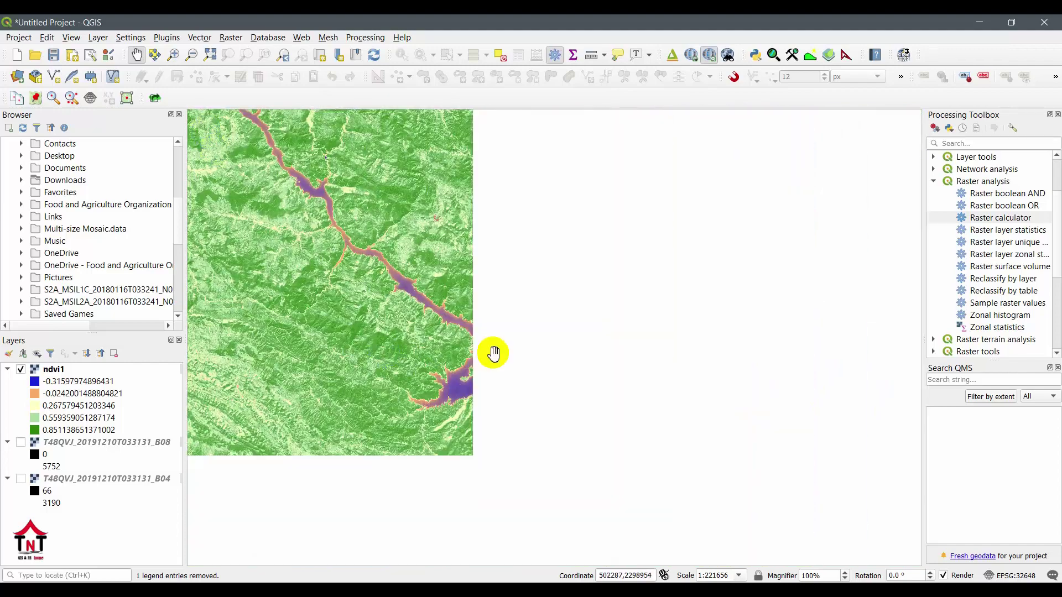
left_click_drag(493, 350, 839, 166)
left_click_drag(425, 200, 505, 301)
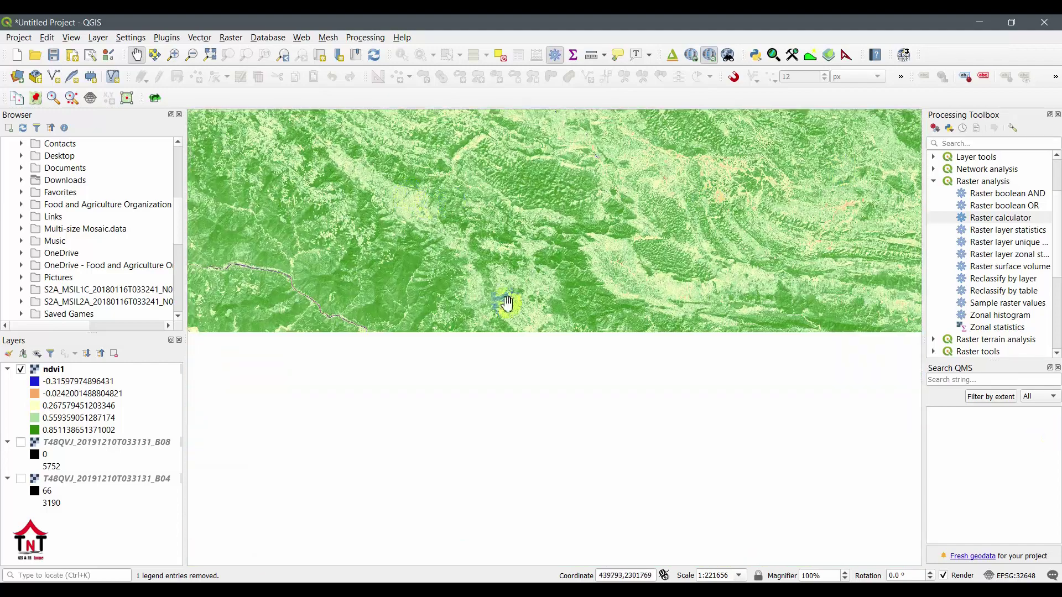